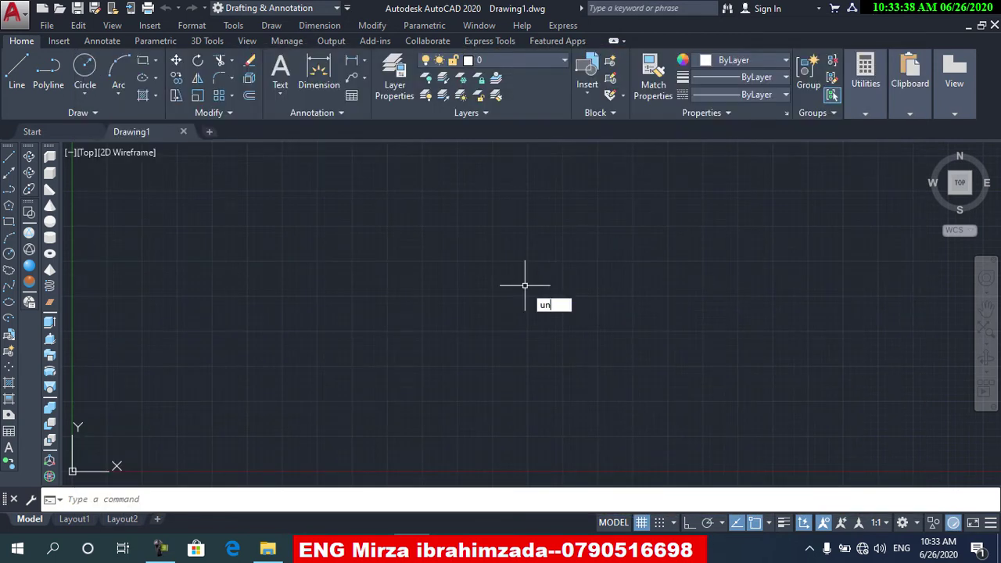
Step: Set the drawing units to centimetres for inserted content with a length precision of 0
key("Return")
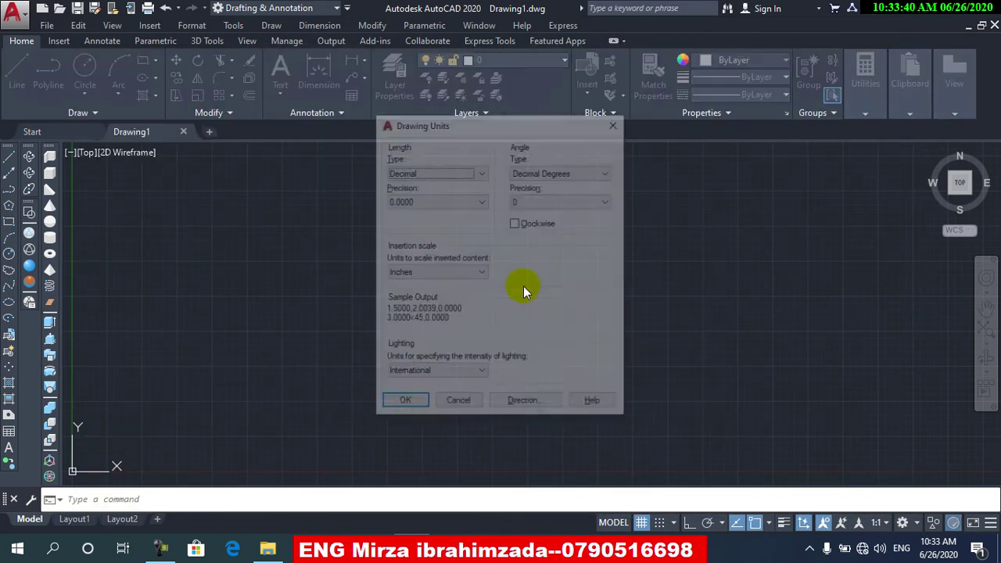
left_click(458, 273)
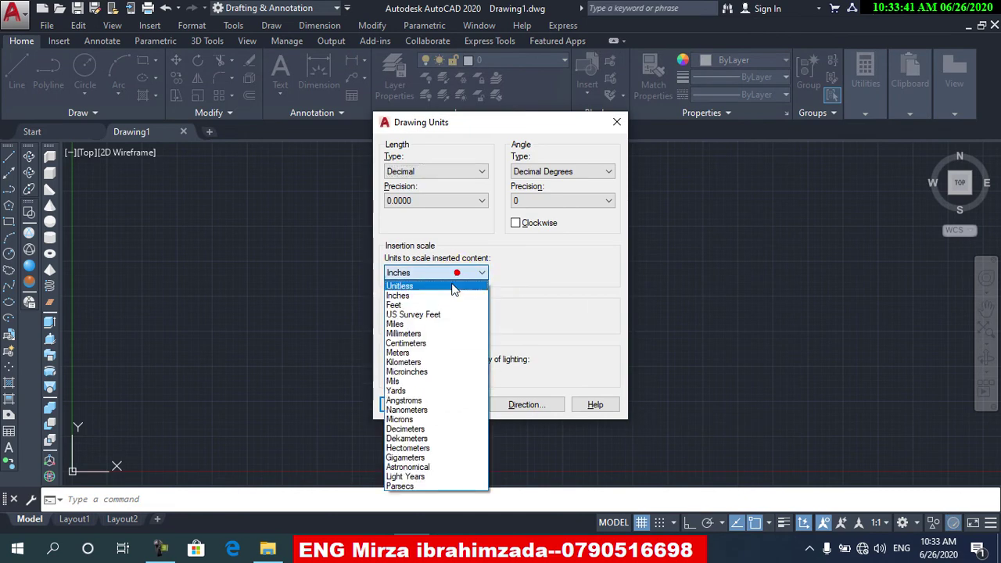
left_click(433, 345)
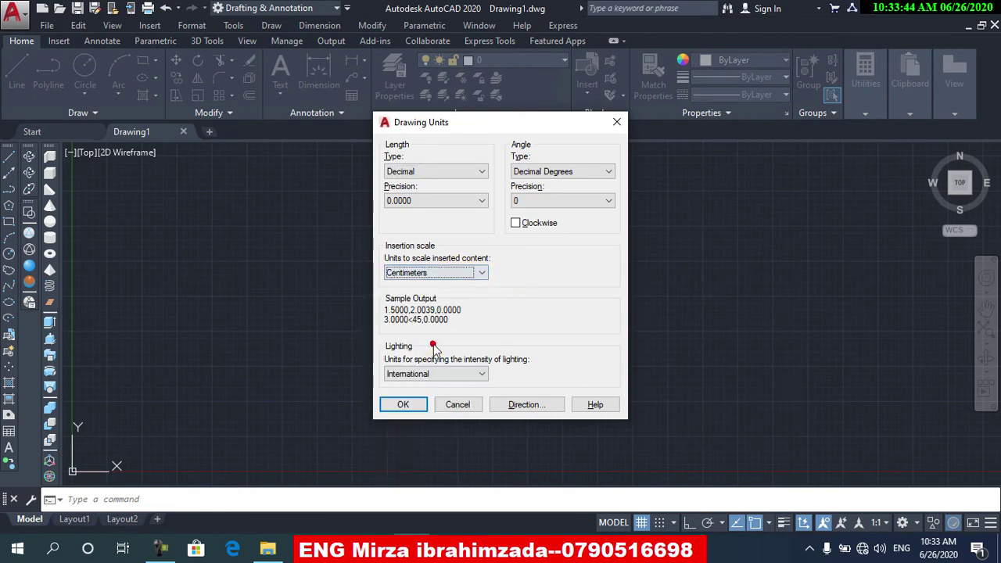
left_click(462, 213)
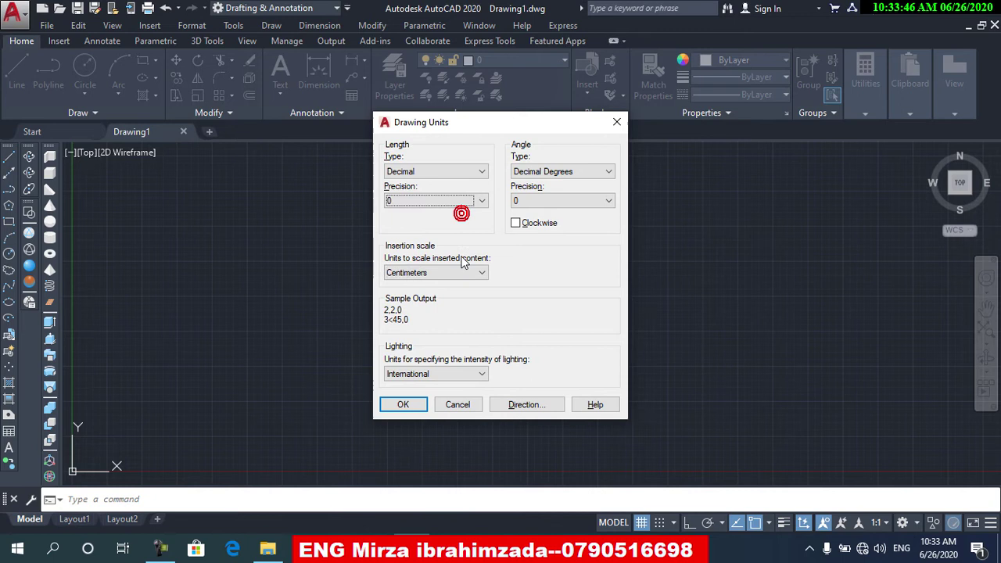
left_click(403, 404)
Step: Draw the first steps of the stair profile as connected lines with 15 cm risers and treads about 30 cm deep
type("L")
key("Return")
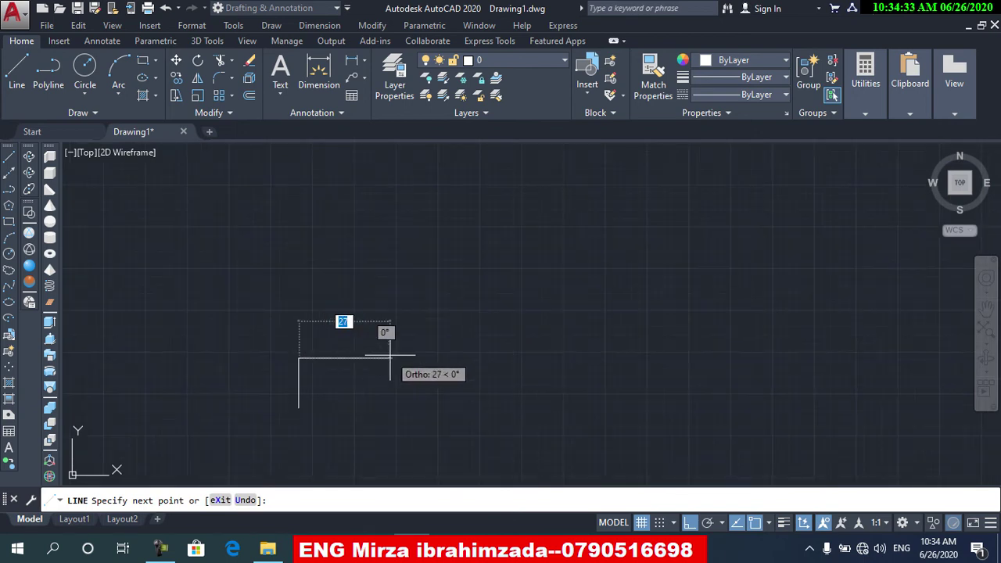
type("0")
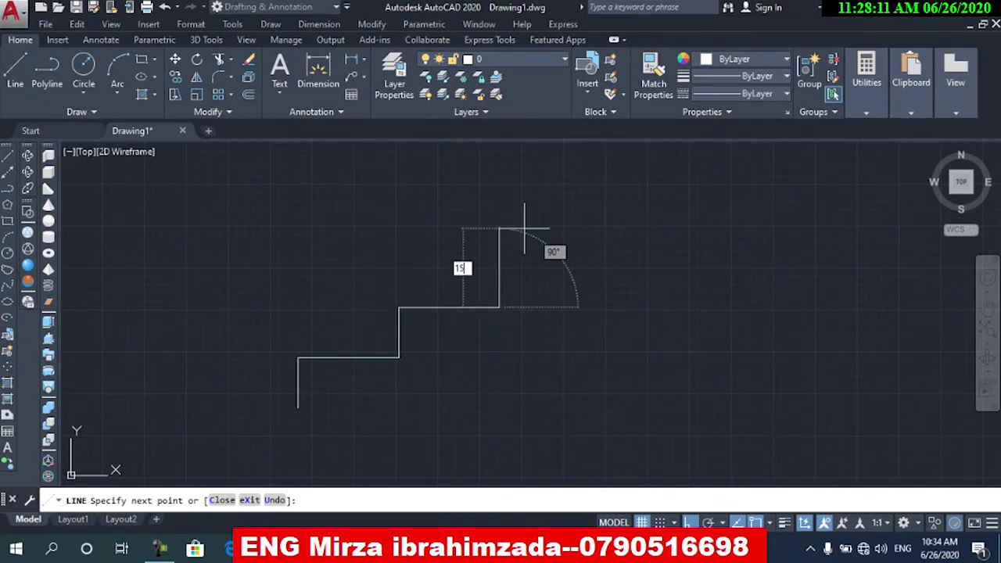
key("Return")
key("Return")
left_click(635, 198)
left_click(175, 418)
key("Escape")
Step: Copy the drawn steps from the top of the first riser up the slope to continue the flight
left_click(651, 201)
left_click(365, 394)
type("co")
key("Return")
left_click(299, 358)
left_click(600, 207)
scroll(582, 323, "down", 4)
middle_click_drag(582, 334, 346, 403)
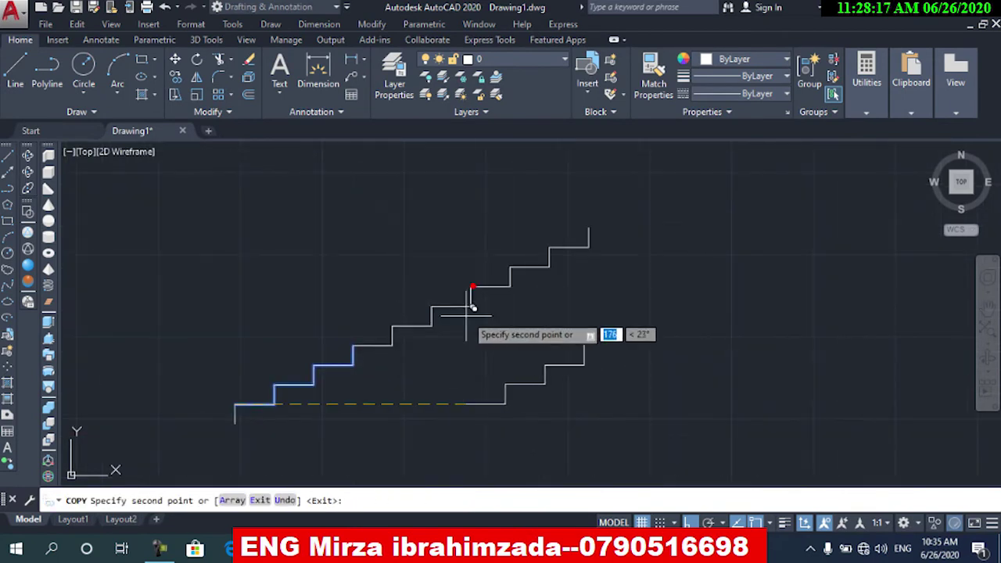
left_click(470, 286)
key("Return")
Step: Copy the uppermost tread line onto the top end of the last riser
left_click(579, 239)
left_click(572, 260)
type("co")
key("Return")
left_click(550, 248)
left_click(586, 228)
right_click(586, 228)
Step: Draw a diagonal line from the bottom of the first riser to the outer end of the top tread
left_click(235, 424)
left_click(629, 228)
key("Return")
Step: Offset the diagonal line to below the flight as the sloping underside and delete the original diagonal
left_click(519, 284)
type("o")
key("Return")
key("Return")
left_click(554, 266)
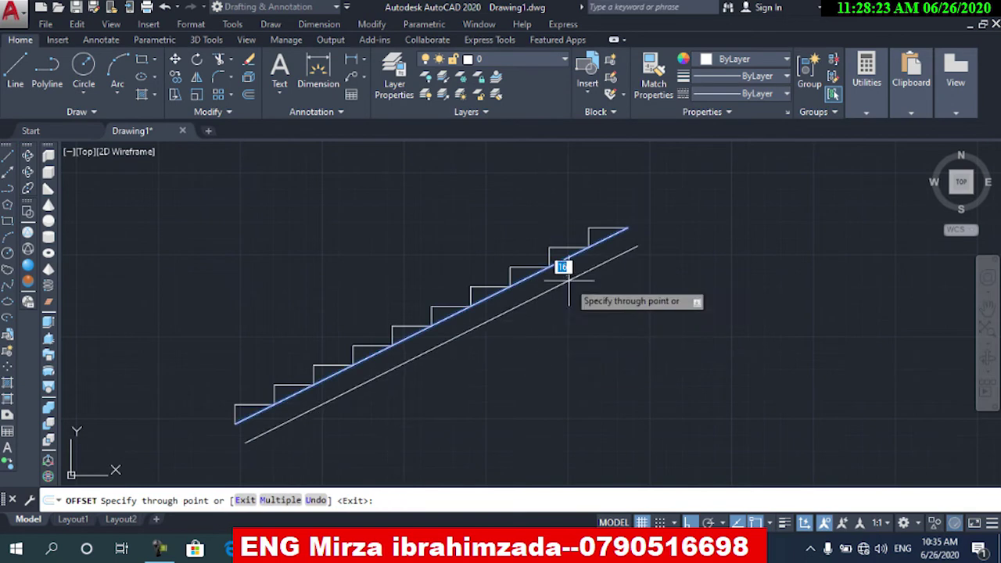
scroll(563, 286, "up", 4)
key("Return")
key("Return")
left_click(518, 253)
key("Delete")
Step: Draw a short line at the foot of the flight and extend the linework there to the adjoining edge
scroll(615, 337, "down", 2)
middle_click_drag(391, 404, 593, 320)
type("l")
key("Return")
left_click(345, 405)
type("ex")
key("Return")
key("Return")
left_click(327, 401)
Step: Draw a short vertical edge down from the end of the top tread and a horizontal line from its lower end
scroll(457, 415, "down", 6)
middle_click_drag(557, 392, 395, 390)
scroll(425, 338, "up", 9)
key("Return")
key("l")
key("Return")
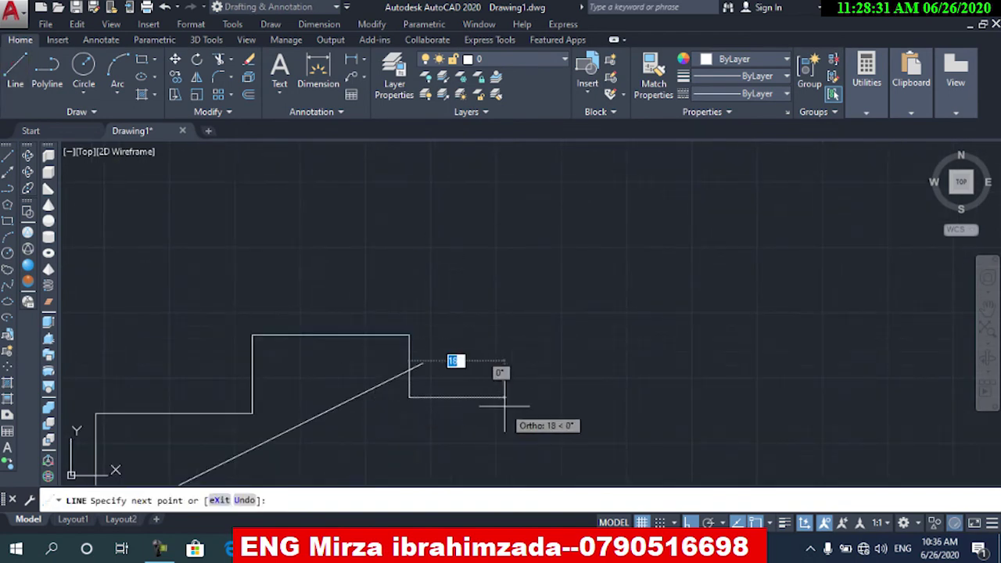
Step: Trim the excess line ends where the sloping underside meets the upper end of the flight
type("ex")
key("BackSpace")
key("BackSpace")
type("tr")
key("Return")
left_click_drag(474, 365, 421, 385)
left_click(390, 382)
Step: Trim the excess line ends at the foot of the flight
scroll(386, 421, "down", 8)
middle_click_drag(384, 433, 604, 282)
scroll(296, 389, "up", 8)
left_click_drag(503, 331, 450, 315)
left_click_drag(446, 301, 282, 364)
scroll(393, 369, "down", 10)
middle_click_drag(557, 329, 421, 393)
key("Escape")
Step: Draw the landing outline about 120 cm long and 12 cm thick from the end of the top tread
scroll(391, 337, "up", 4)
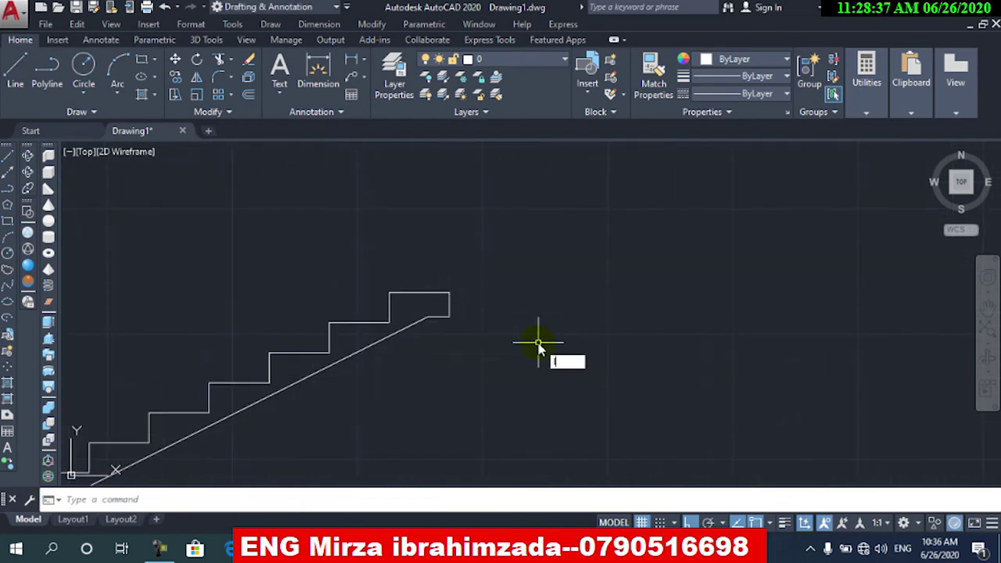
type("l")
key("Return")
left_click(450, 293)
key("Return")
type("12")
key("Return")
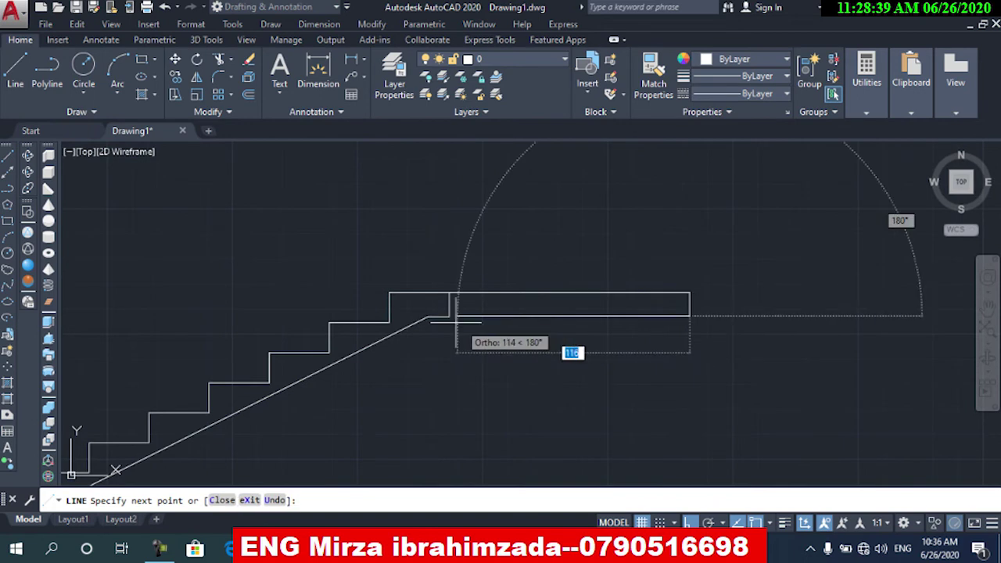
left_click(450, 317)
key("Escape")
Step: Create a new layer, make it current and set its colour to orange
scroll(481, 349, "down", 4)
scroll(467, 389, "up", 2)
middle_click_drag(467, 389, 558, 336)
left_click(394, 92)
left_click(134, 68)
double_click(133, 113)
left_click(262, 114)
left_click(490, 391)
type("ex")
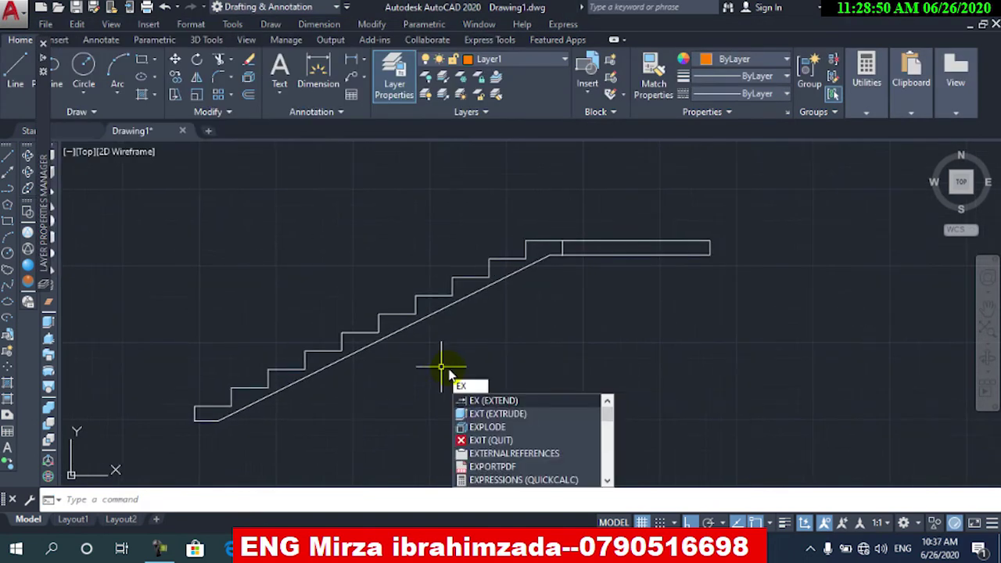
key("Return")
key("Return")
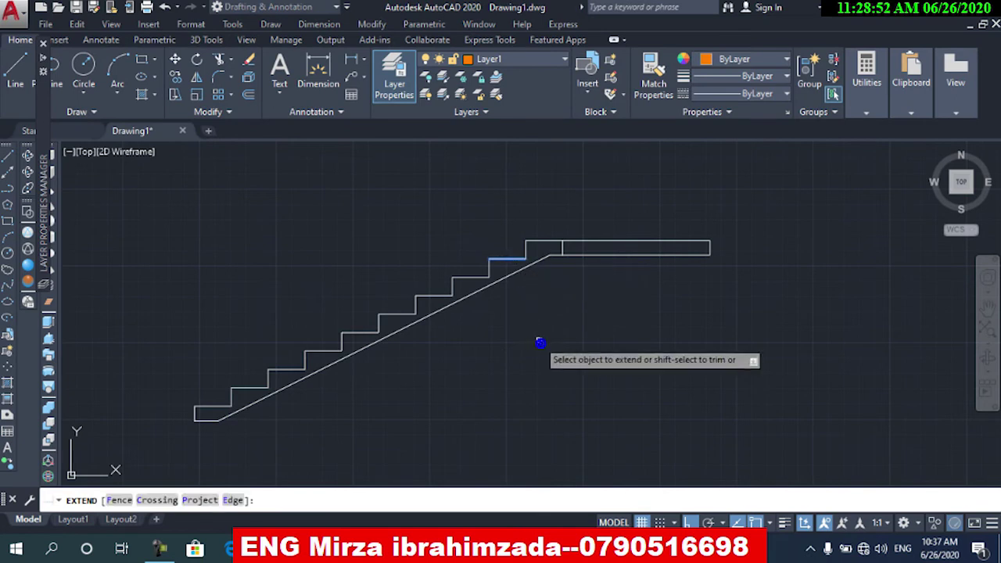
key("Escape")
Step: Extend the tread lines to the sloping underside line
type("ex")
key("Return")
key("Return")
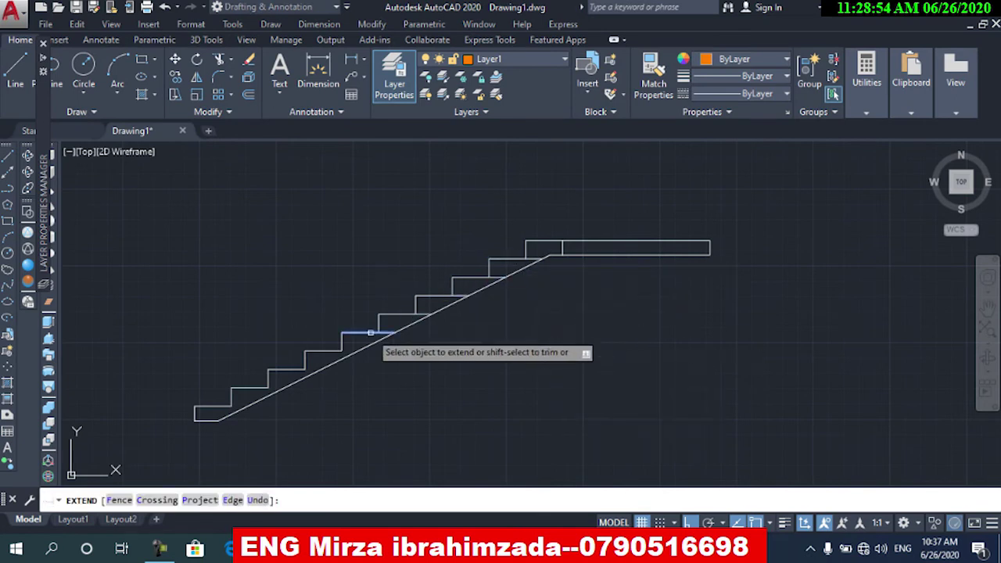
key("Escape")
Step: Create closed boundaries on Layer1 by picking inside the landing and each step of the flight
scroll(568, 252, "up", 4)
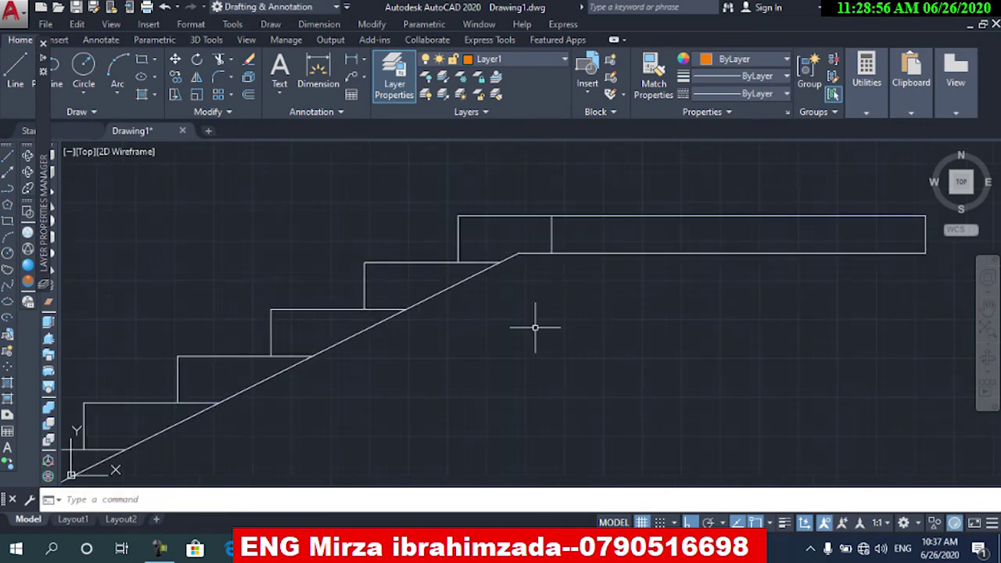
scroll(568, 298, "down", 2)
middle_click_drag(568, 273, 667, 244)
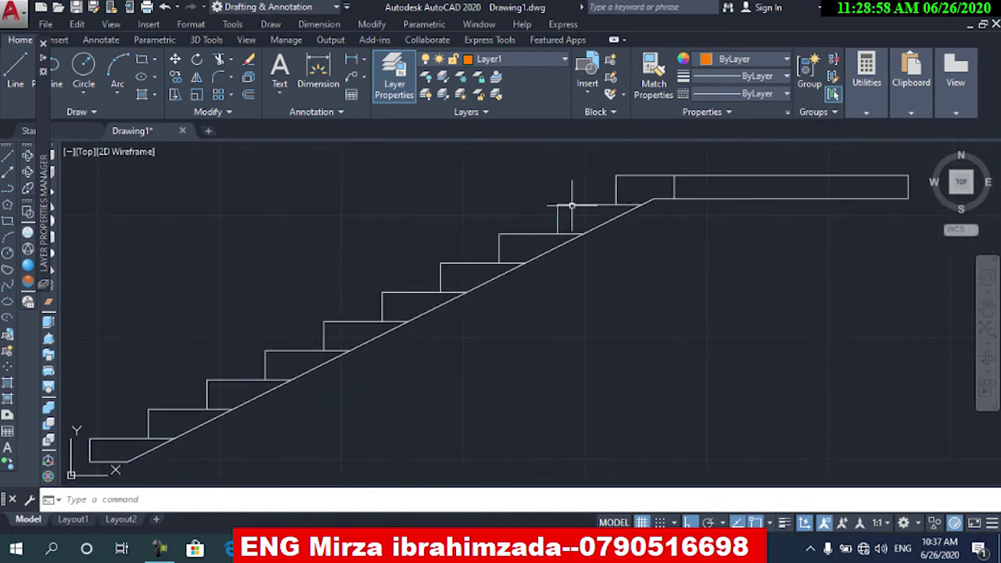
left_click(501, 96)
scroll(591, 268, "down", 2)
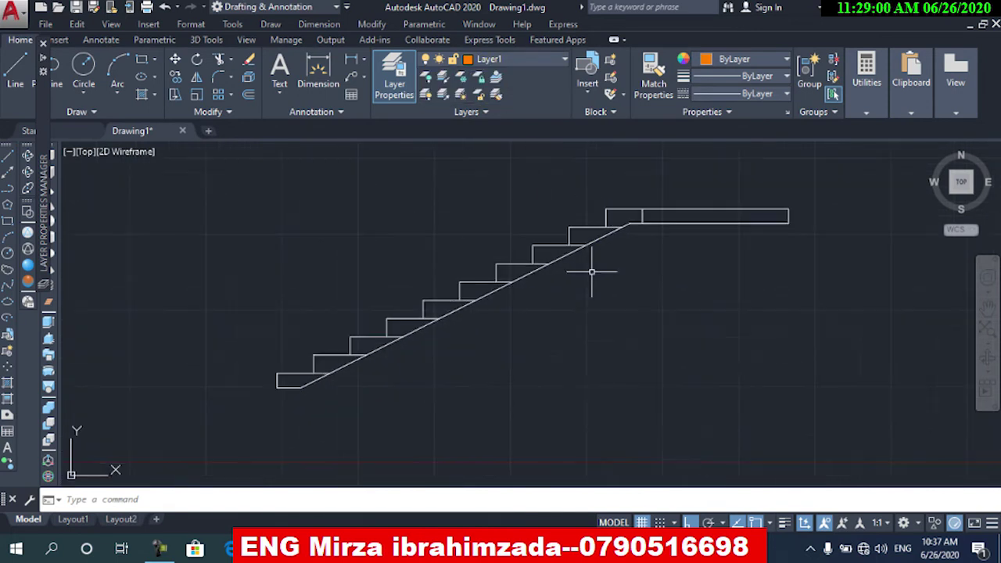
left_click(618, 219)
left_click(581, 236)
left_click(543, 254)
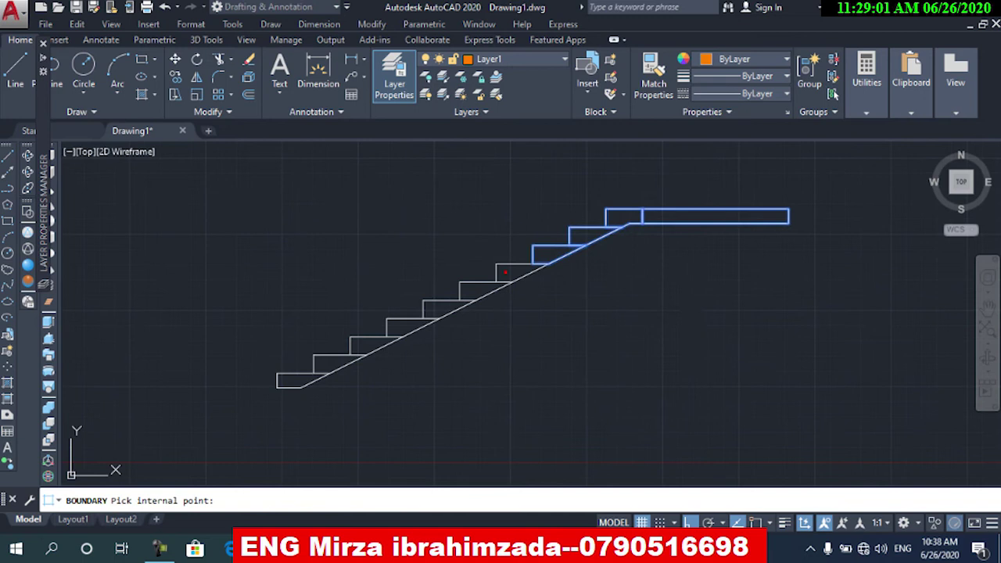
left_click(328, 362)
left_click(291, 380)
key("Return")
Step: Turn off layer 0 and change from the top view to a 3D view
scroll(390, 241, "down", 2)
middle_click_drag(393, 245, 399, 266)
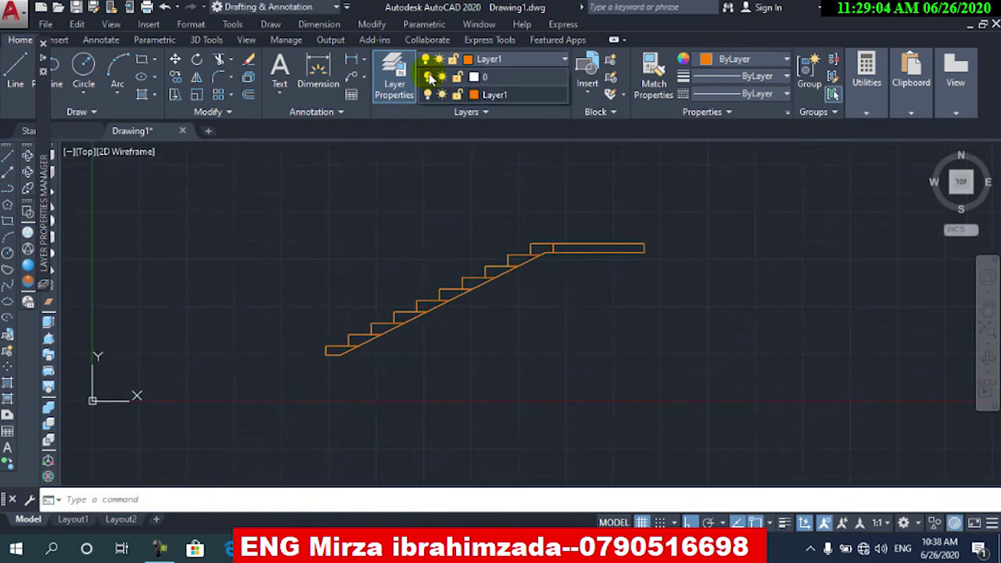
left_click(951, 196)
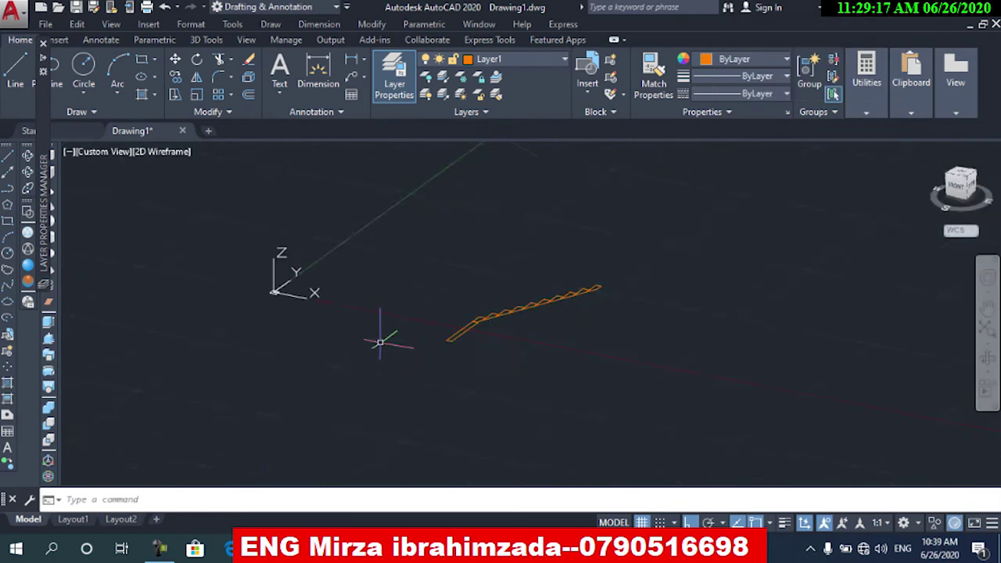
Step: Stand the stair and landing outlines upright with 3D Rotate
middle_click_drag(384, 409, 192, 340, "shift")
left_click(608, 264)
left_click(425, 373)
left_click(48, 477)
left_click(566, 299)
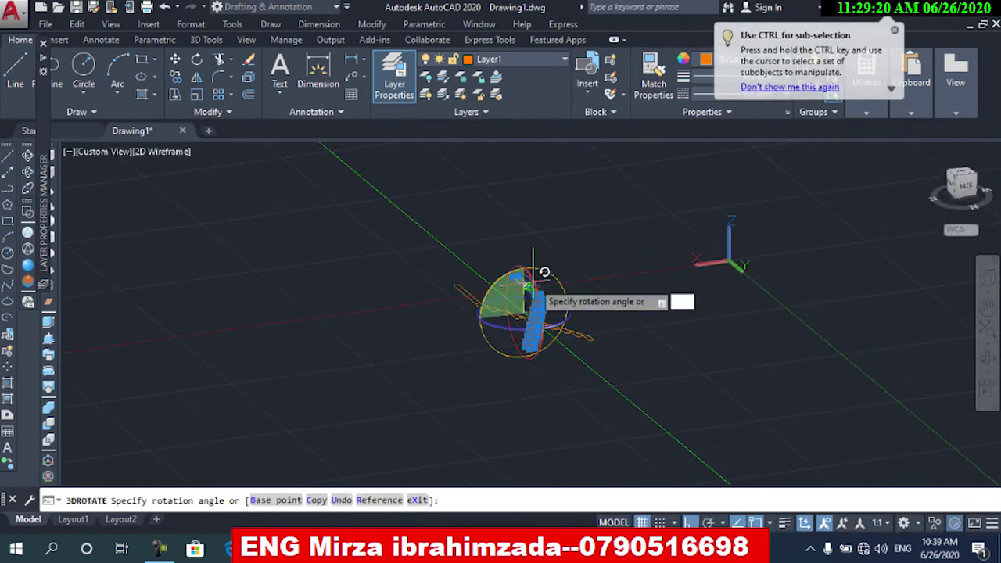
left_click(563, 425)
Step: Extrude all step outlines of the flight by 120 cm, leaving out the landing
middle_click_drag(529, 404, 576, 313, "shift")
scroll(576, 313, "up", 2)
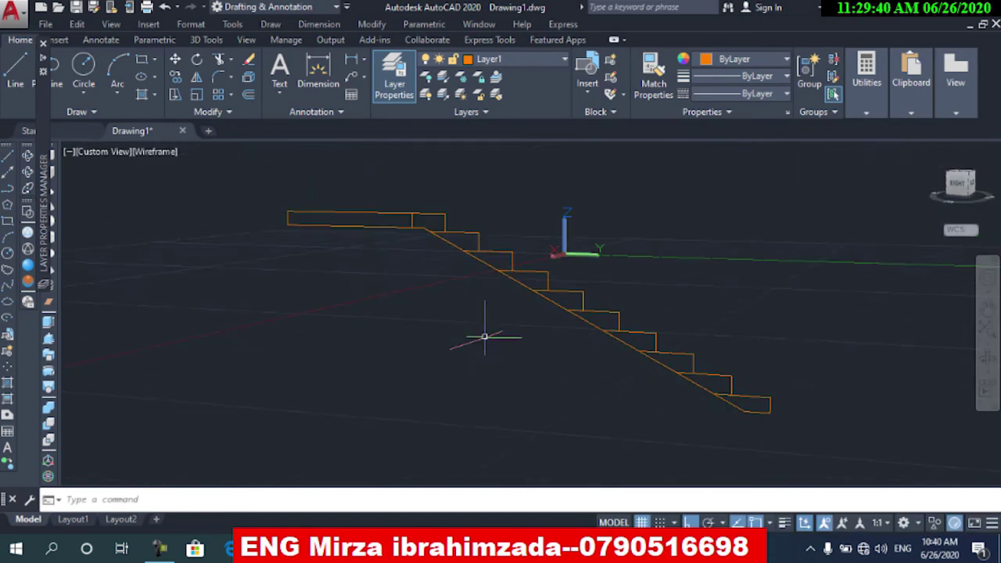
scroll(507, 283, "down", 1)
type("ext")
key("Return")
left_click(489, 184)
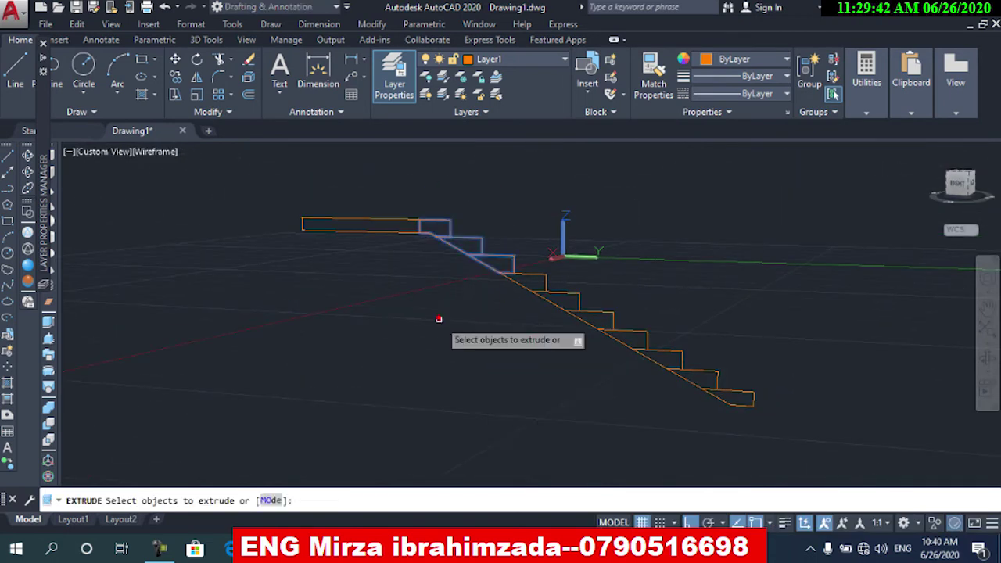
left_click(630, 437)
key("Return")
Step: Extrude the landing outline by 250 cm across the head of the flight
middle_click_drag(440, 453, 423, 157, "shift")
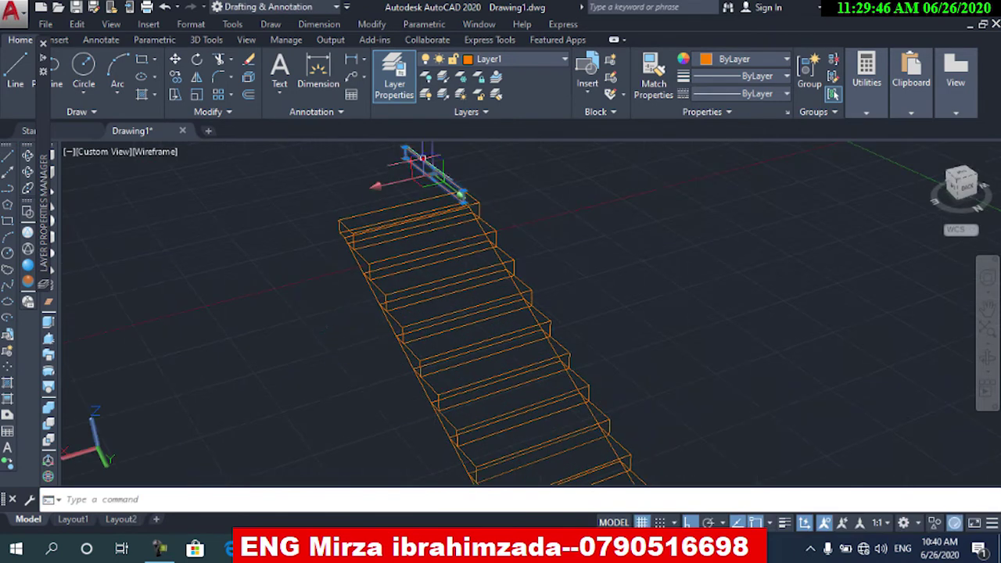
key("Return")
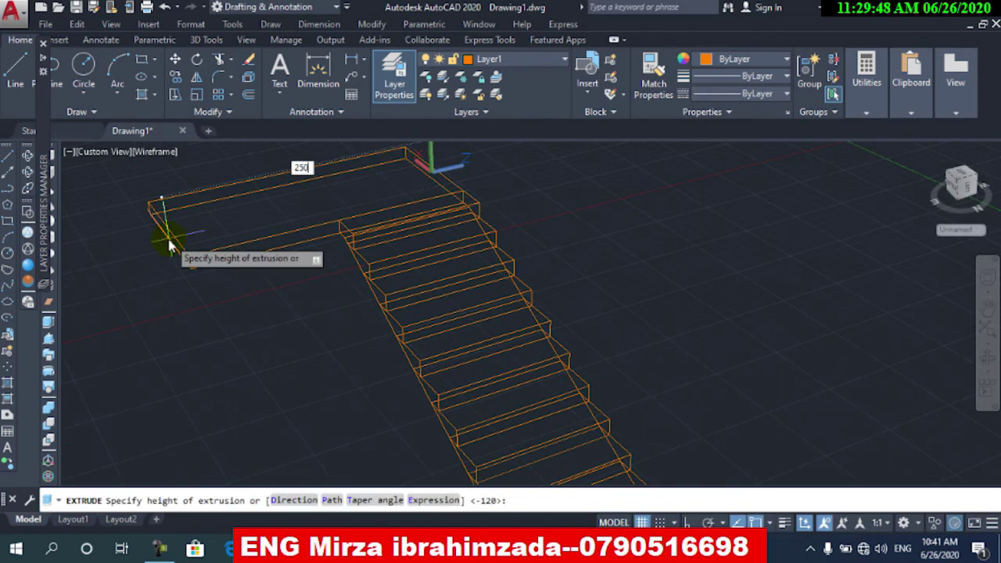
type("25")
key("Return")
middle_click_drag(224, 190, 286, 297, "shift")
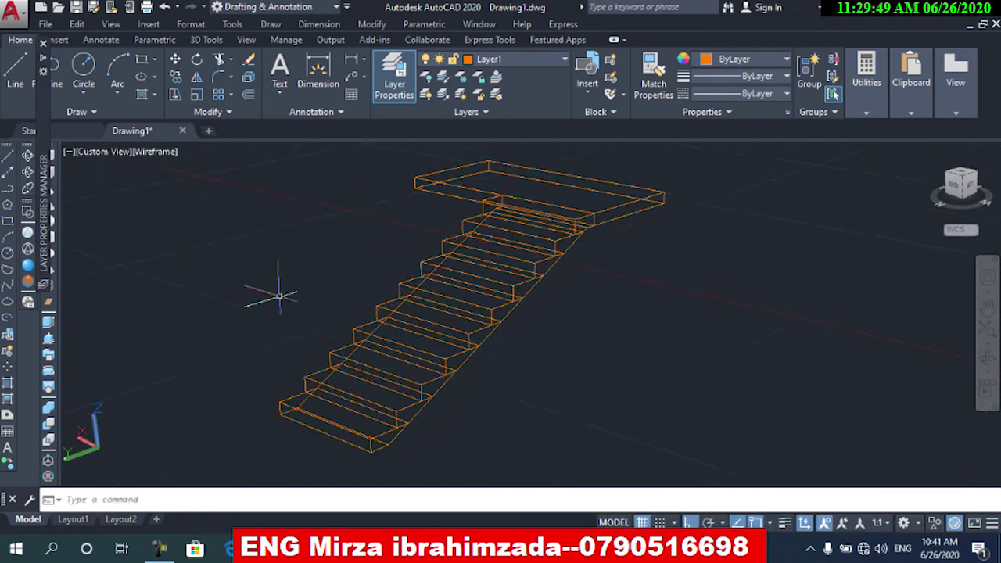
Step: Apply the Realistic visual style and draw a small circle near the outer front corner of the lowest tread
left_click(28, 265)
middle_click_drag(348, 368, 389, 396, "shift")
scroll(389, 396, "up", 3)
middle_click_drag(386, 470, 548, 270)
scroll(548, 272, "up", 4)
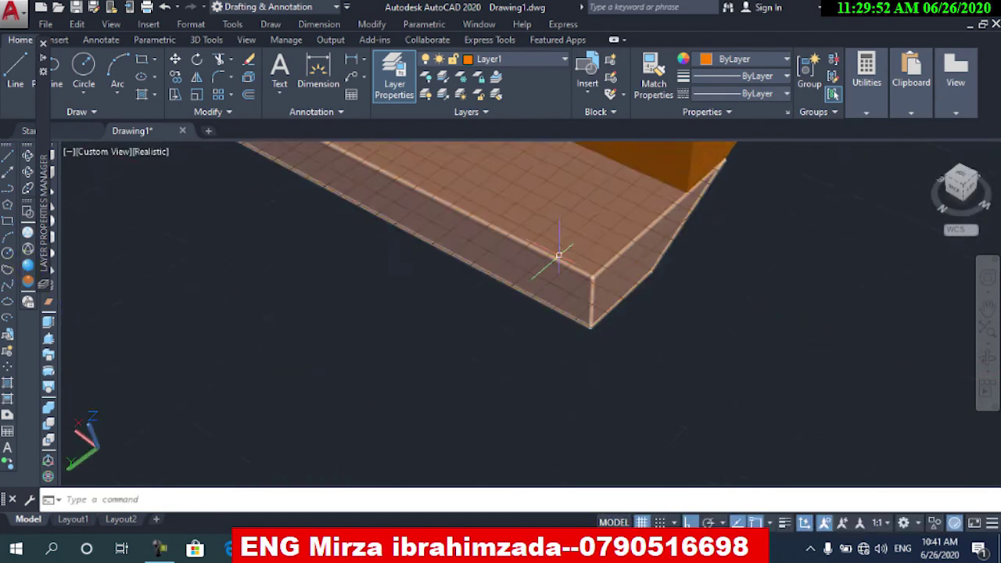
scroll(547, 272, "down", 3)
type("c")
key("Return")
scroll(443, 399, "up", 3)
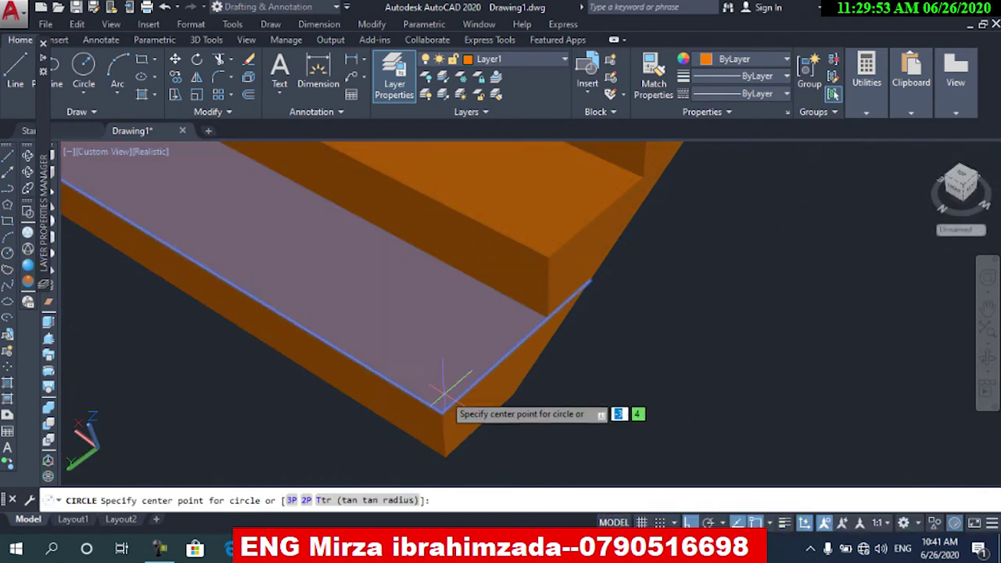
left_click(443, 397)
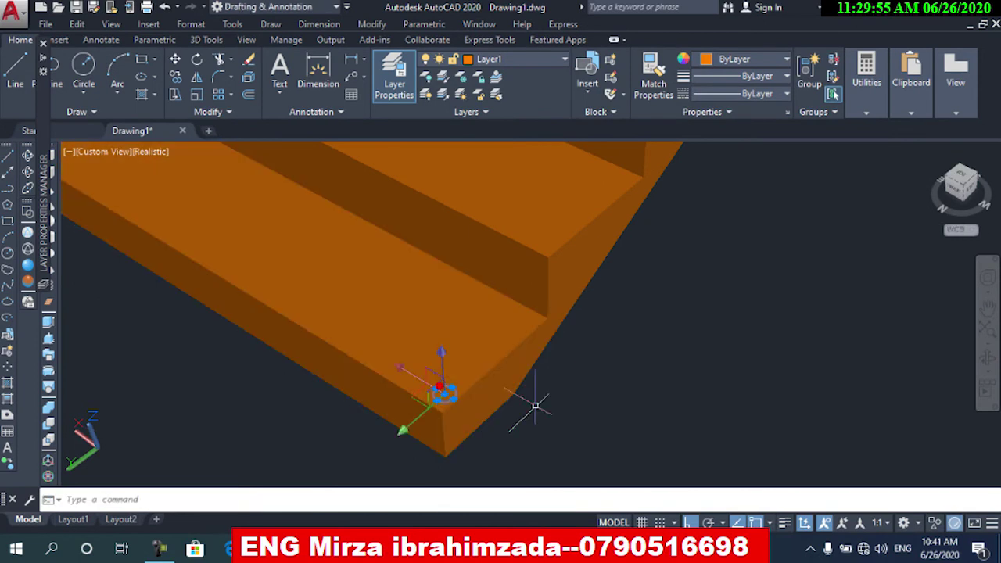
Step: Extrude the small circle on the lowest tread by 100 cm to form a railing post
key("Return")
type("100")
key("Return")
Step: Copy the post from the lowest tread onto each following tread up the outer side of the flight
left_click(444, 313)
type("co")
key("Return")
left_click(443, 412)
left_click(548, 258)
middle_click_drag(661, 186, 546, 400)
left_click(527, 337)
middle_click_drag(635, 222, 572, 403)
left_click(563, 373)
middle_click_drag(660, 232, 615, 291)
middle_click_drag(637, 212, 562, 328)
left_click(553, 336)
left_click(636, 212)
Step: Continue copying the post in a row of roughly even spacing along the landing's outer edge
middle_click_drag(662, 176, 502, 399)
left_click(565, 409)
left_click(632, 380)
left_click(692, 354)
left_click(751, 330)
left_click(813, 303)
left_click(877, 275)
left_click(948, 247)
key("Escape")
scroll(858, 314, "down", 2)
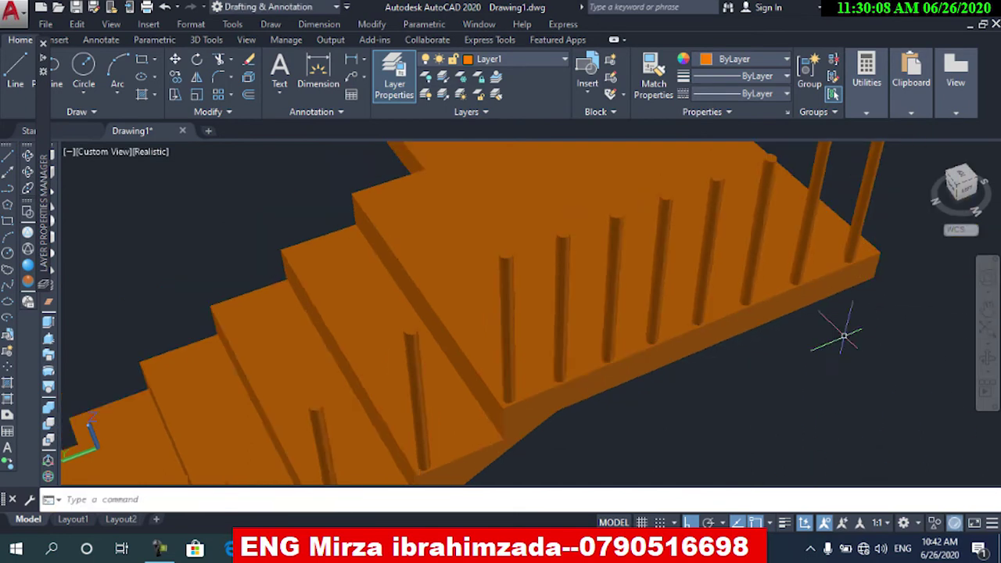
Step: Set the colour of all railing posts on the flight and landing to light grey
scroll(858, 315, "down", 2)
middle_click_drag(858, 315, 821, 227, "shift")
left_click(806, 238)
left_click(359, 250)
middle_click_drag(354, 254, 546, 222)
left_click(579, 270)
left_click(362, 299)
left_click(257, 393)
left_click(219, 402)
left_click(170, 429)
left_click(722, 63)
left_click(702, 164)
key("Escape")
Step: Draw a 3D polyline from the second landing post's top through the first one's top down to the lowest tread's post
middle_click_drag(422, 226, 517, 274, "shift")
scroll(521, 159, "up", 5)
left_click(271, 24)
left_click(317, 155)
left_click(427, 310)
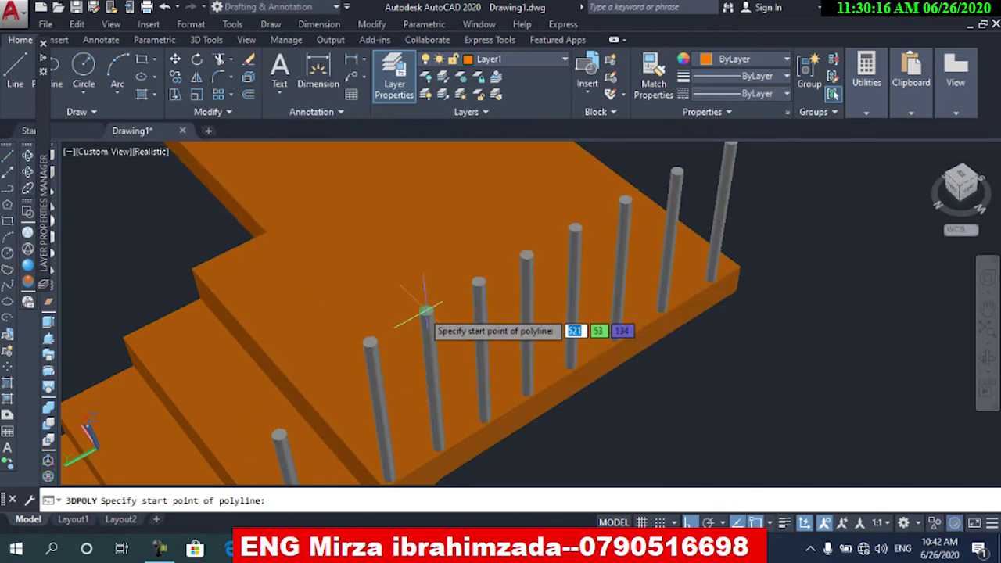
left_click(370, 343)
scroll(370, 342, "down", 2)
middle_click_drag(472, 382, 642, 208)
left_click(506, 333)
key("Return")
Step: Draw a small circle beside the lowest step and sweep it along the 3D polyline to form the handrail
scroll(536, 311, "up", 3)
scroll(563, 244, "down", 2)
type("c")
key("Return")
left_click(255, 393)
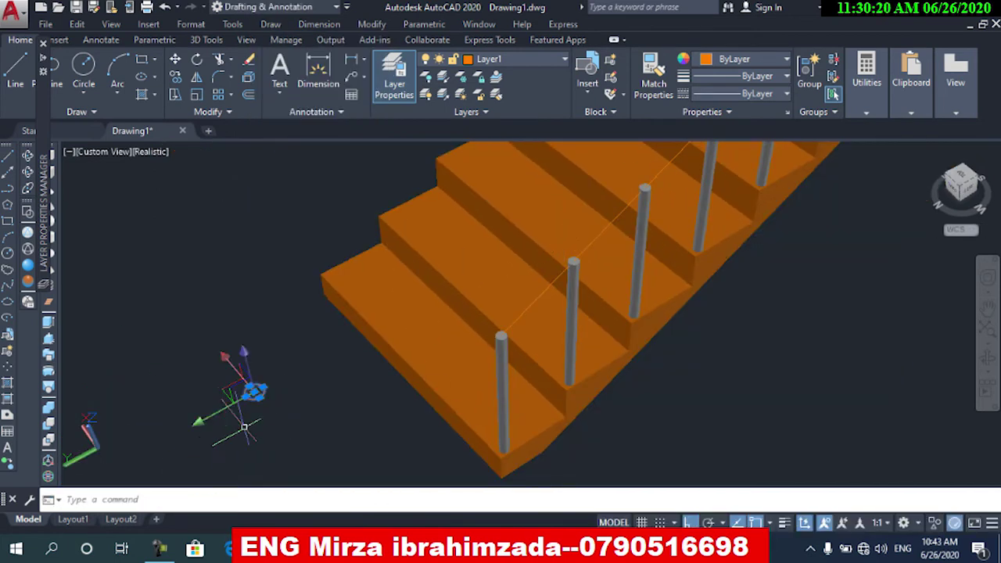
left_click(252, 384)
key("Return")
left_click(535, 300)
scroll(329, 358, "down", 4)
middle_click_drag(446, 252, 443, 319)
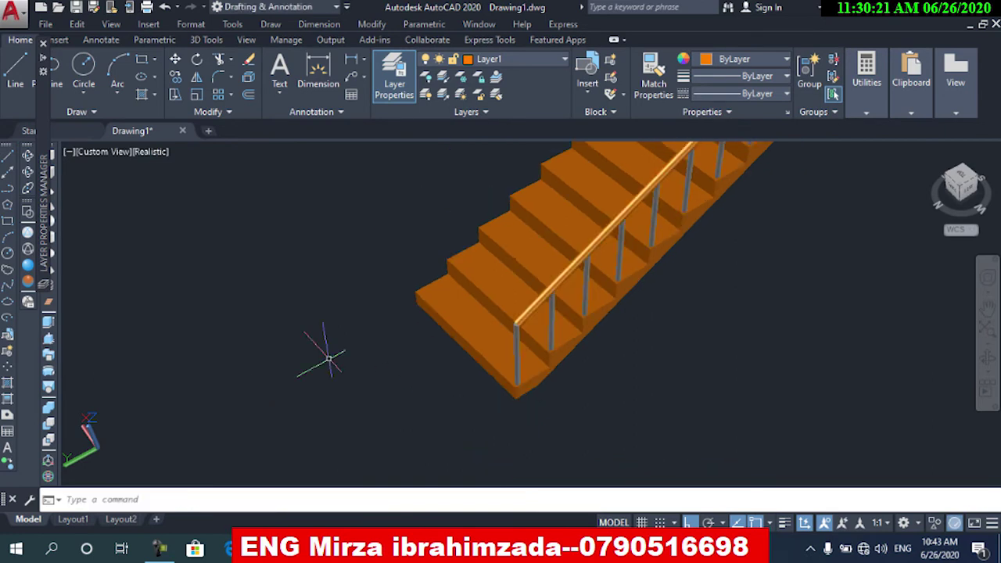
Step: Set the handrail's colour to light grey
middle_click_drag(237, 415, 393, 348)
scroll(394, 348, "up", 3)
middle_click_drag(695, 319, 420, 351)
left_click(468, 338)
left_click(739, 60)
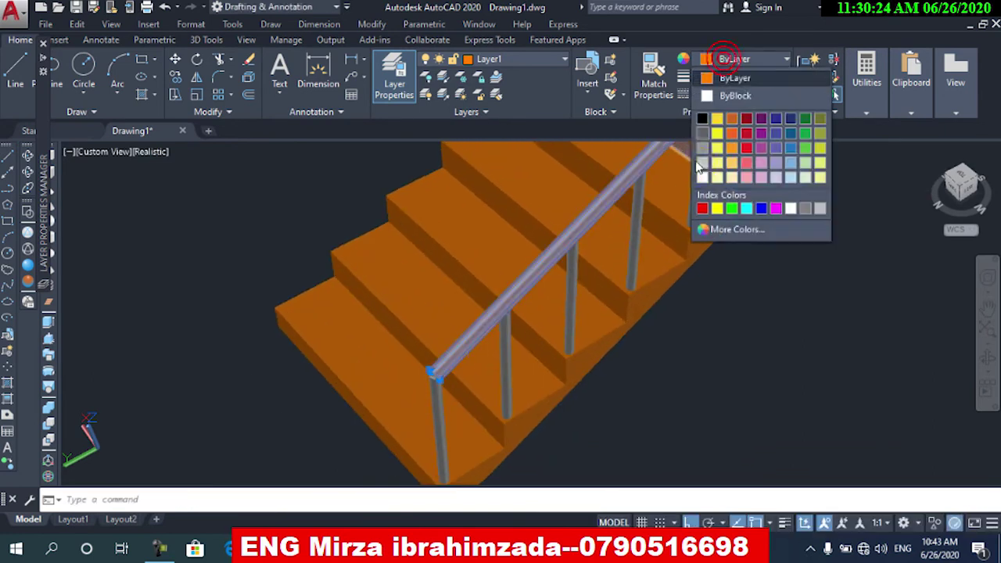
left_click(816, 208)
key("Escape")
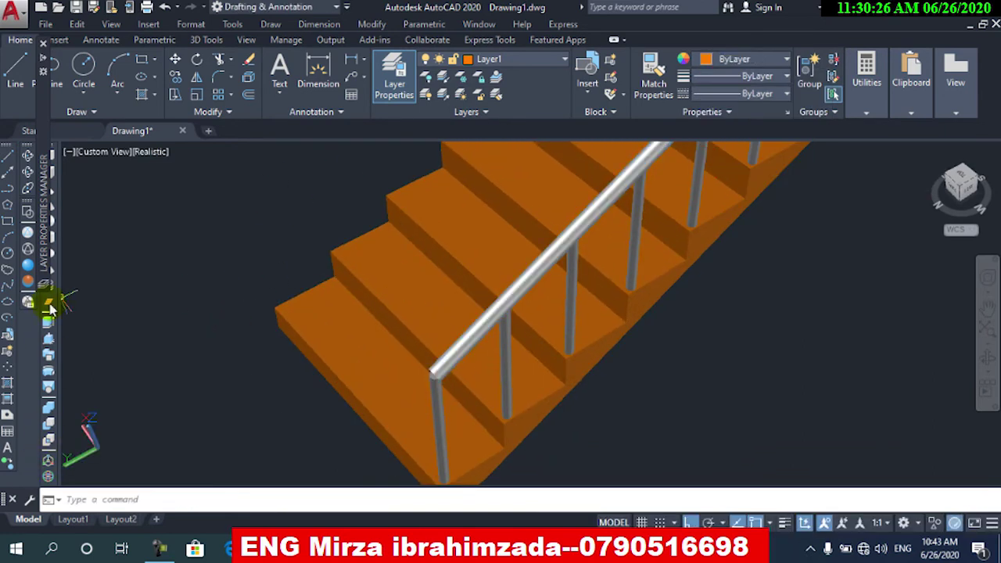
Step: Close the layer properties palette, and try a sphere on the handrail's lower end before deleting it
left_click(44, 44)
left_click(49, 221)
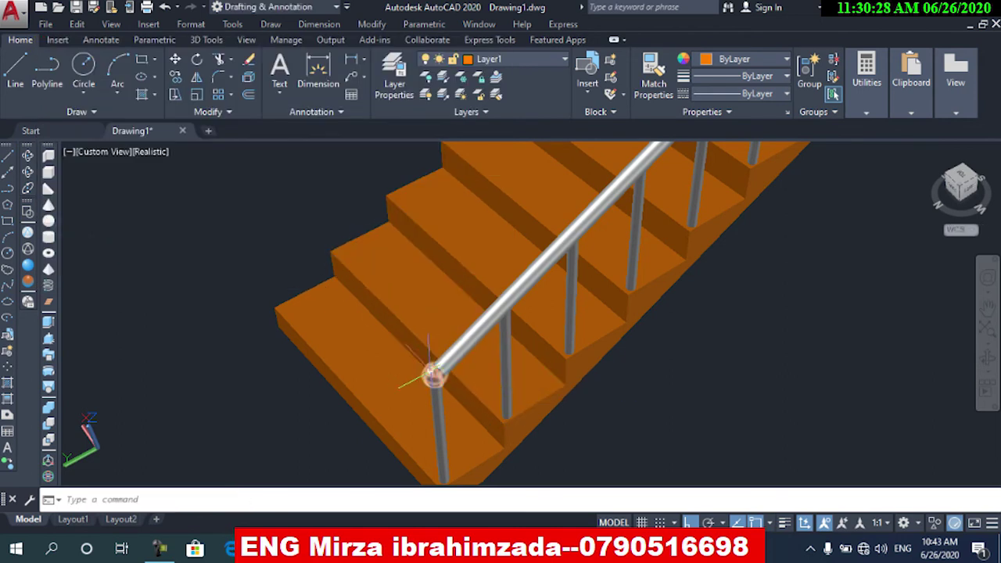
scroll(421, 364, "up", 2)
middle_click_drag(421, 364, 478, 313)
scroll(520, 315, "up", 2)
left_click(501, 313)
key("Delete")
Step: Place a sphere with a 4 cm radius on the handrail's lower end
left_click(49, 222)
left_click(490, 313)
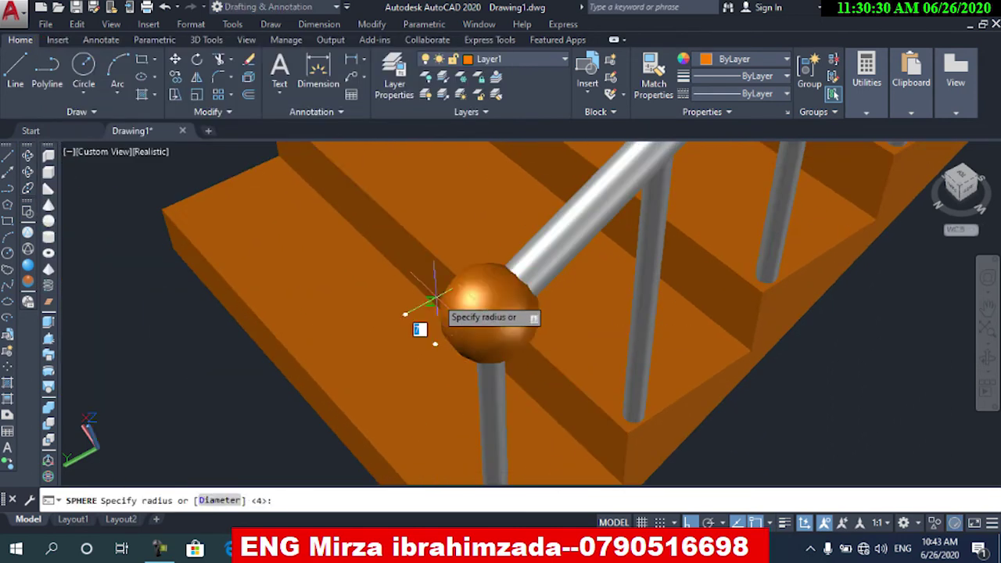
type("4")
key("Return")
Step: Place spheres with a 5 cm radius on the handrail at the tops of the first and second landing posts
scroll(530, 309, "down", 5)
middle_click_drag(679, 196, 405, 375)
scroll(414, 293, "up", 4)
left_click(420, 326)
type("5")
key("Return")
left_click(49, 222)
left_click(485, 292)
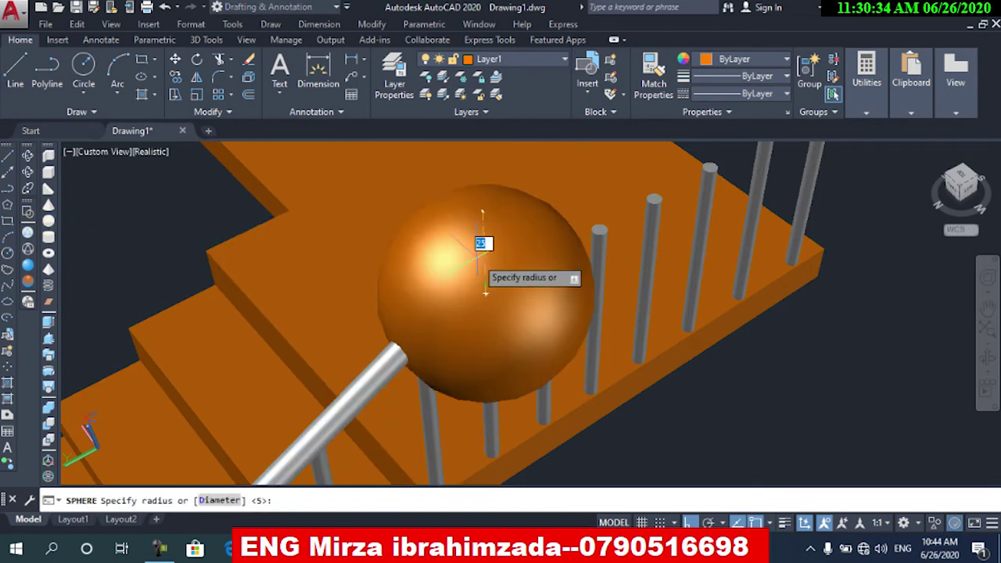
type("5")
key("Return")
Step: Copy the flight's railing, including its posts, handrail and end spheres, to the opposite side of the stairs
scroll(485, 237, "down", 5)
middle_click_drag(475, 316, 581, 164)
left_click(618, 158)
left_click(224, 241)
left_click(461, 332)
left_click(252, 314)
left_click(266, 371)
left_click(148, 364)
left_click(802, 83)
middle_click_drag(334, 207, 570, 345, "shift")
scroll(593, 293, "up", 2)
scroll(462, 411, "up", 3)
scroll(586, 295, "up", 2)
scroll(619, 349, "up", 2)
left_click(655, 352)
scroll(733, 353, "down", 3)
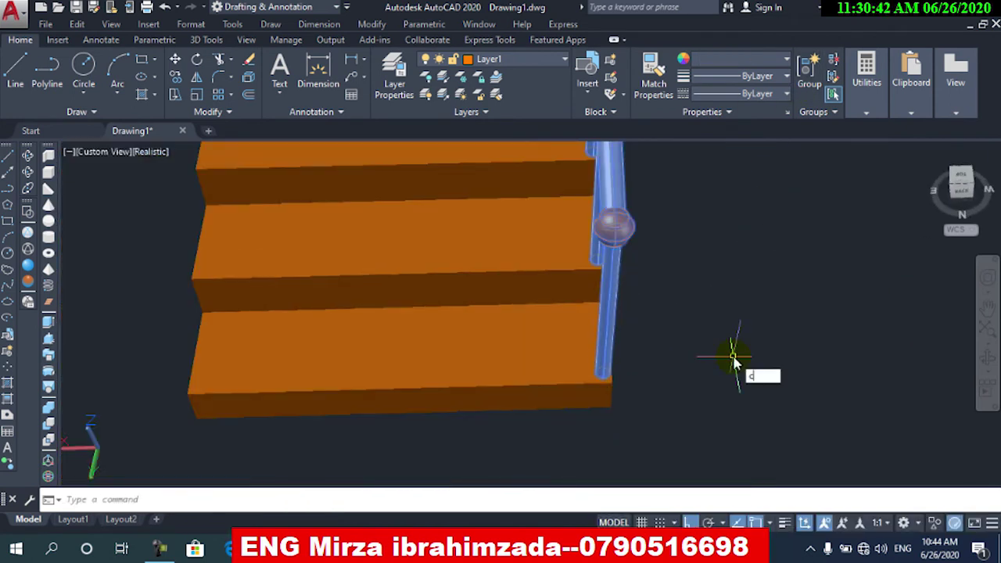
type("co")
key("Return")
scroll(602, 385, "up", 4)
left_click(690, 458)
scroll(691, 458, "down", 4)
middle_click_drag(320, 382, 691, 373)
scroll(691, 374, "up", 4)
middle_click_drag(794, 425, 626, 390)
key("Escape")
Step: Mirror the stair flight together with its railings, keeping the original objects
scroll(620, 387, "down", 5)
middle_click_drag(618, 332, 438, 313, "shift")
scroll(501, 336, "up", 2)
scroll(525, 321, "down", 2)
middle_click_drag(684, 203, 559, 297)
scroll(579, 329, "up", 3)
middle_click_drag(600, 351, 553, 298, "shift")
scroll(540, 337, "down", 2)
left_click(633, 264)
left_click(253, 476)
left_click(810, 70)
left_click(565, 323)
type("mi")
key("Return")
left_click(601, 374)
key("Return")
middle_click_drag(774, 373, 525, 334, "shift")
Step: Move the mirrored stair flight with its railings so that it meets the landing's corner
left_click(391, 359)
type("m")
key("Return")
scroll(209, 417, "up", 5)
middle_click_drag(208, 417, 425, 415)
left_click(519, 321)
scroll(519, 322, "down", 5)
scroll(425, 416, "down", 3)
middle_click_drag(525, 335, 402, 338, "shift")
scroll(400, 340, "up", 4)
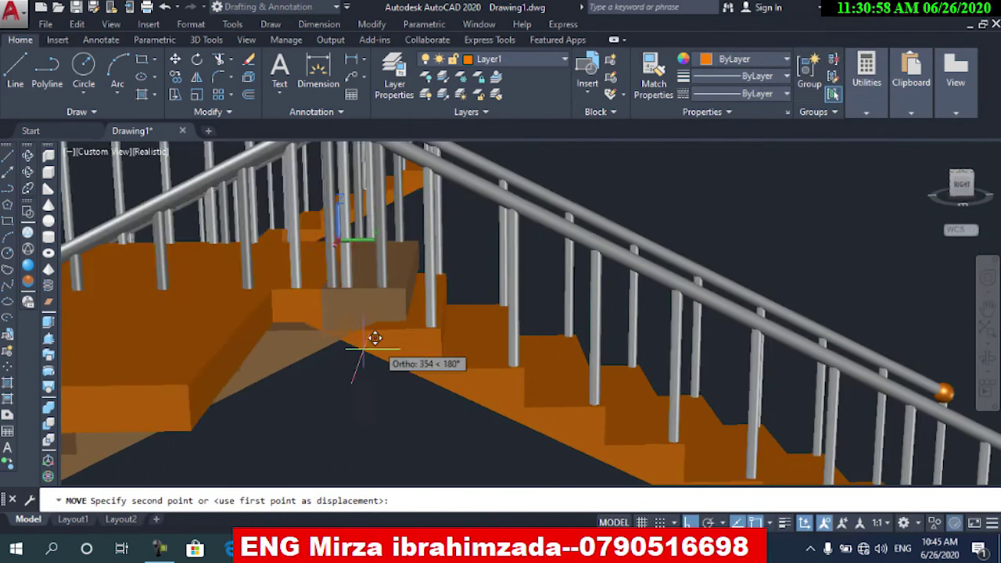
left_click(188, 384)
Step: Copy the landing to the top end of the second flight
scroll(221, 386, "down", 5)
middle_click_drag(223, 386, 471, 428, "shift")
type("co")
key("Return")
left_click(317, 392)
scroll(791, 222, "up", 3)
middle_click_drag(791, 222, 688, 303)
left_click(684, 308)
key("Escape")
Step: Copy the first flight with its railings upward so that it rises from the second landing
left_click(603, 429)
left_click_drag(626, 391, 381, 382, "shift")
middle_click_drag(380, 382, 679, 306, "shift")
type("co")
key("Return")
scroll(599, 420, "up", 3)
left_click(609, 402)
scroll(609, 403, "down", 4)
middle_click_drag(612, 210, 648, 322)
scroll(646, 321, "up", 4)
middle_click_drag(626, 278, 433, 391)
left_click(453, 347)
key("Escape")
Step: Draw a path line along the tops of the first landing's posts, from the handrail sphere to the last post
scroll(410, 351, "down", 3)
scroll(433, 391, "up", 3)
middle_click_drag(313, 230, 308, 313, "shift")
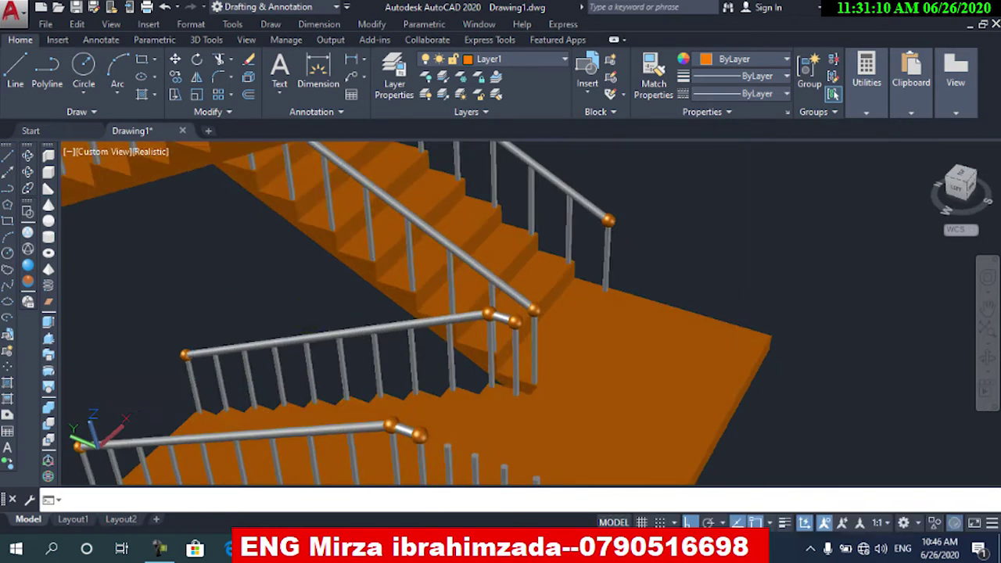
scroll(308, 313, "up", 2)
left_click(271, 25)
left_click(299, 149)
scroll(423, 262, "up", 2)
left_click(669, 355)
key("Return")
Step: Draw a circle with a 3 cm radius beside the landing and sweep it along the path to form the landing handrail
type("c")
key("Return")
left_click(786, 444)
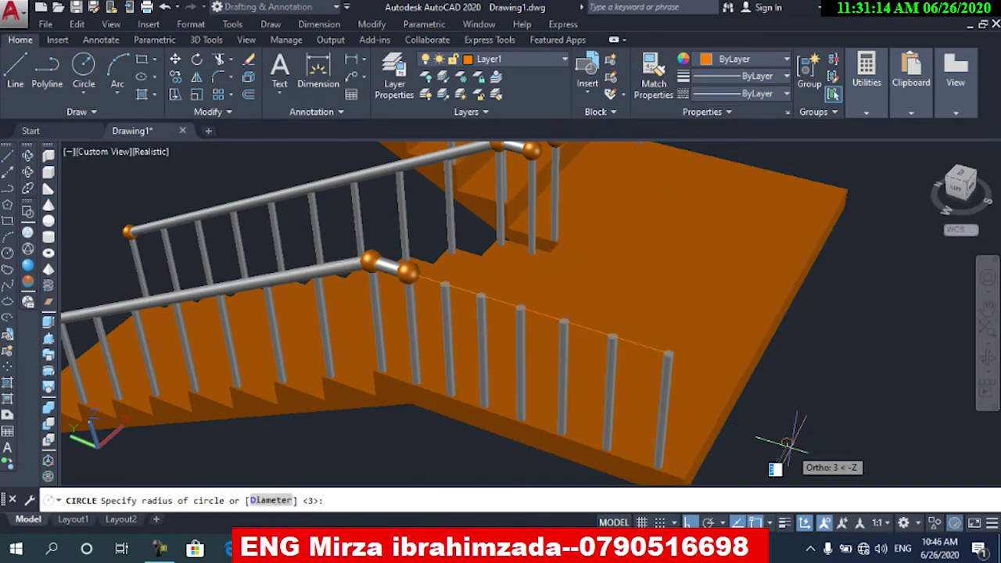
type("sweep")
key("Return")
left_click(790, 452)
key("Return")
left_click(669, 354)
left_click(469, 289)
key("Escape")
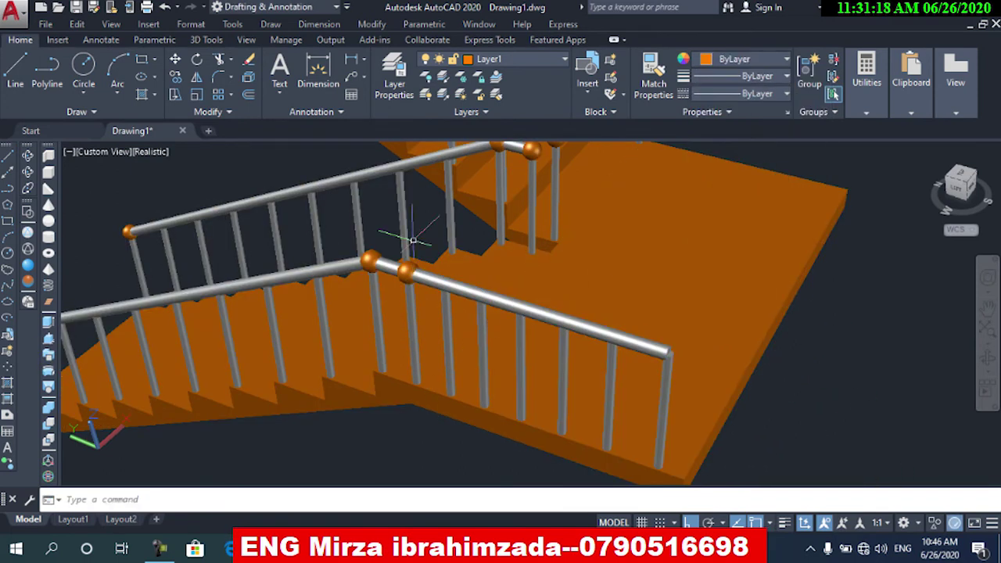
Step: Place a sphere on the outer end of the first landing's handrail
left_click(48, 222)
left_click(669, 354)
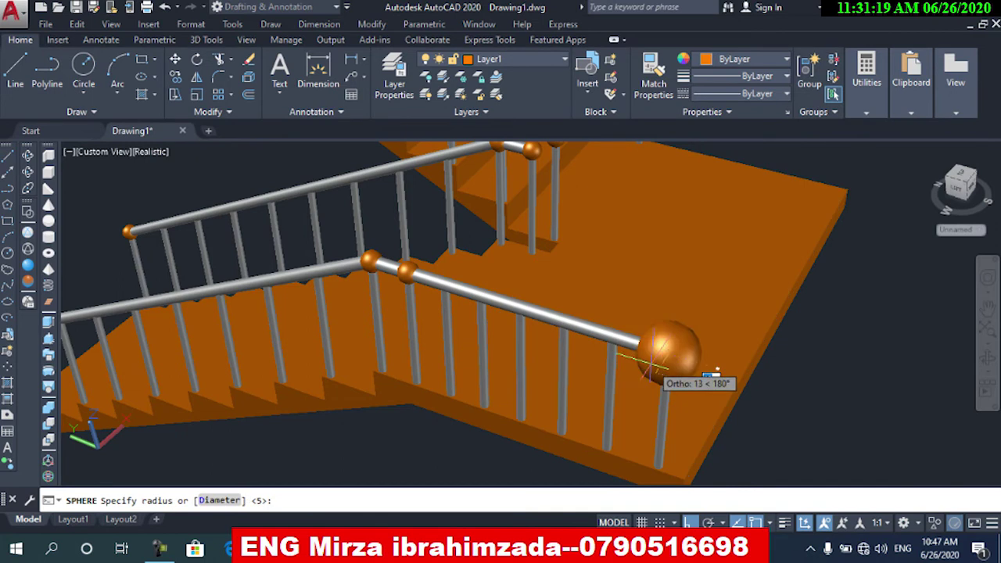
middle_click_drag(632, 370, 717, 281, "shift")
Step: Copy the landing railing with its posts, handrail and end sphere to the opposite side of the first landing
left_click(794, 176)
left_click(526, 246)
middle_click_drag(804, 292, 391, 415, "shift")
left_click(811, 74)
left_click(200, 299)
type("cp")
key("Return")
middle_click_drag(408, 266, 413, 356, "shift")
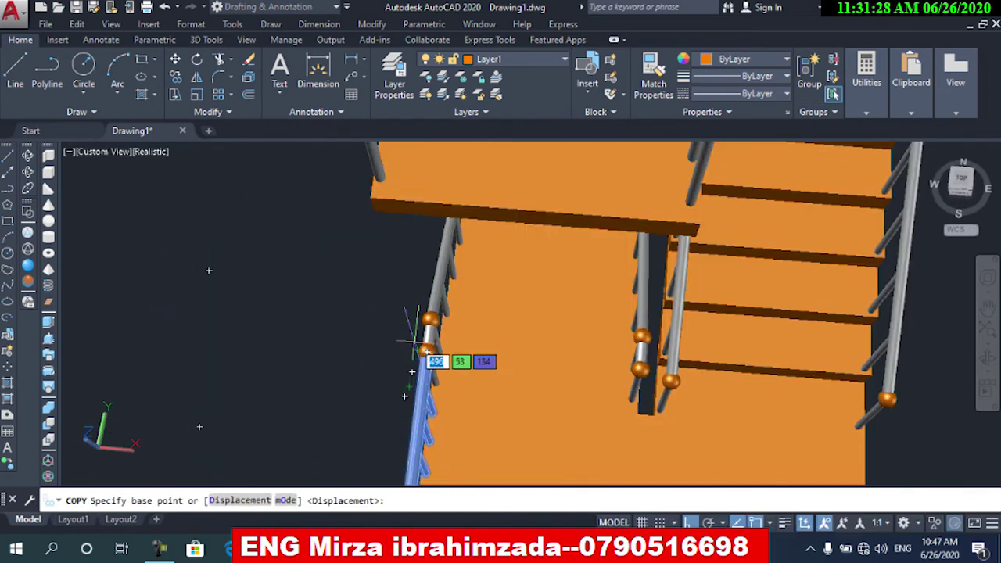
scroll(413, 355, "up", 2)
left_click(402, 360)
middle_click_drag(686, 375, 339, 370)
scroll(630, 419, "down", 5)
middle_click_drag(521, 269, 399, 289, "shift")
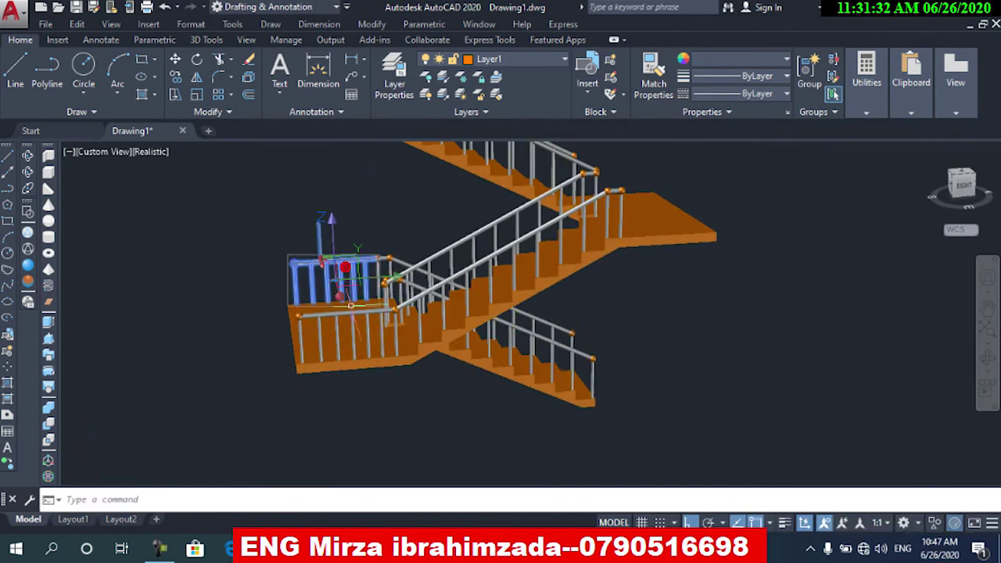
Step: Duplicate the first landing's railings and move one onto the second landing, joining the second flight's upper handrail sphere
key("Return")
left_click(630, 313)
scroll(582, 243, "up", 3)
type("m")
key("Return")
scroll(534, 312, "up", 3)
left_click(509, 351)
scroll(510, 351, "down", 3)
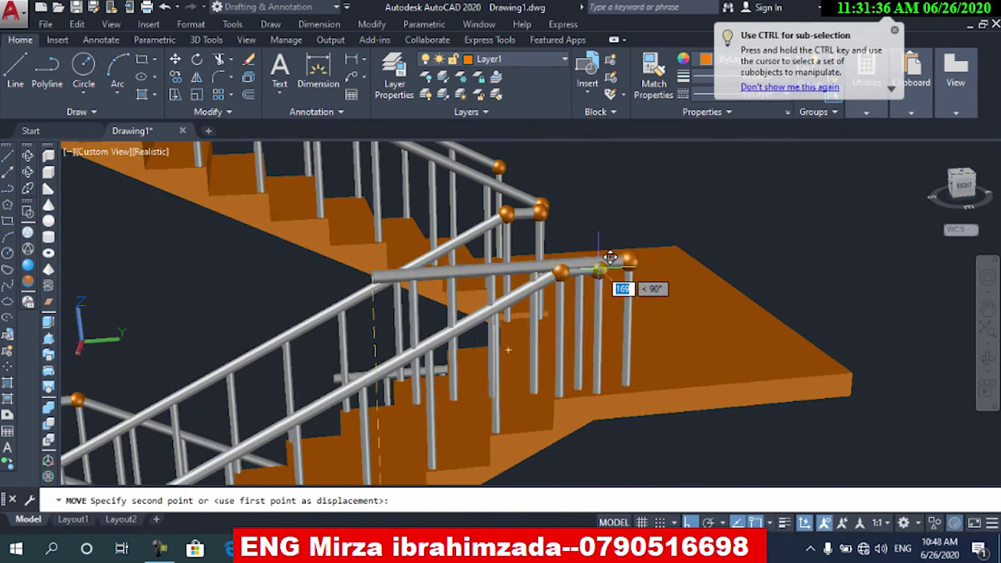
left_click(598, 268)
Step: Move the other duplicated landing railing onto the second landing, joining the third flight's lower handrail sphere
type("m")
key("Return")
left_click(334, 377)
left_click(500, 167)
Step: Copy the landing to the top end of the third flight
scroll(529, 309, "down", 4)
middle_click_drag(639, 262, 418, 344, "shift")
scroll(323, 465, "up", 3)
middle_click_drag(323, 464, 270, 447)
type("c")
left_click(201, 405)
middle_click_drag(184, 227, 211, 501)
left_click(201, 345)
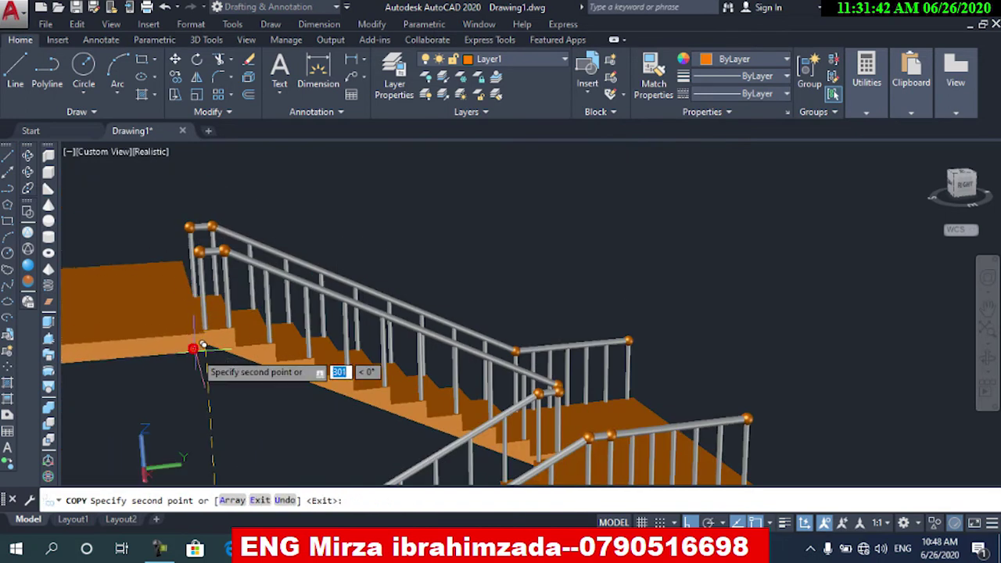
key("Escape")
Step: Copy the second flight with its railings upward to form a fourth flight
scroll(201, 365, "down", 4)
middle_click_drag(203, 365, 476, 369, "shift")
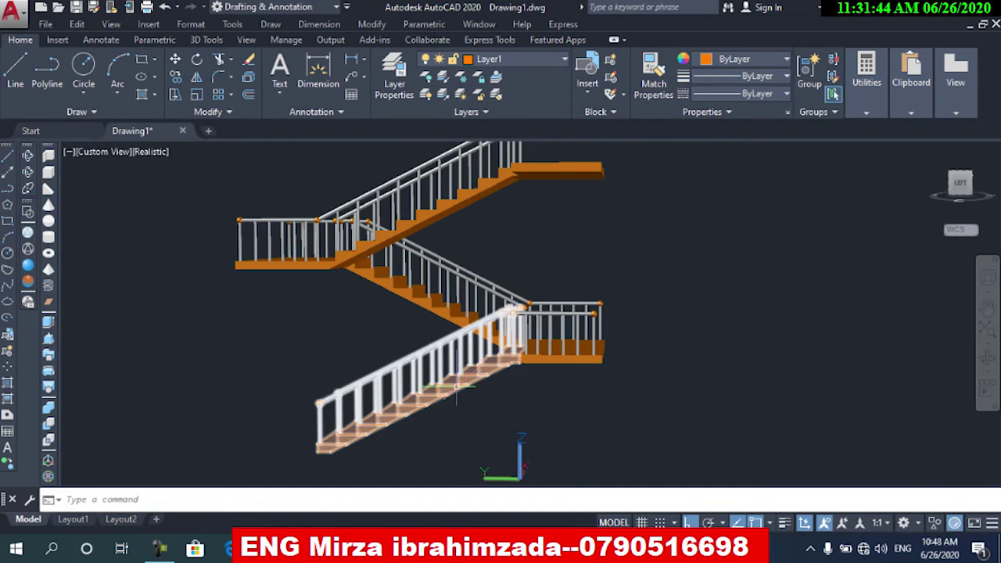
middle_click_drag(359, 355, 157, 366, "shift")
left_click(478, 337)
scroll(523, 360, "up", 3)
mouse_move(522, 360)
middle_mouse_down()
mouse_move(514, 400)
mouse_move(528, 357)
middle_mouse_up()
type("cp")
key("Return")
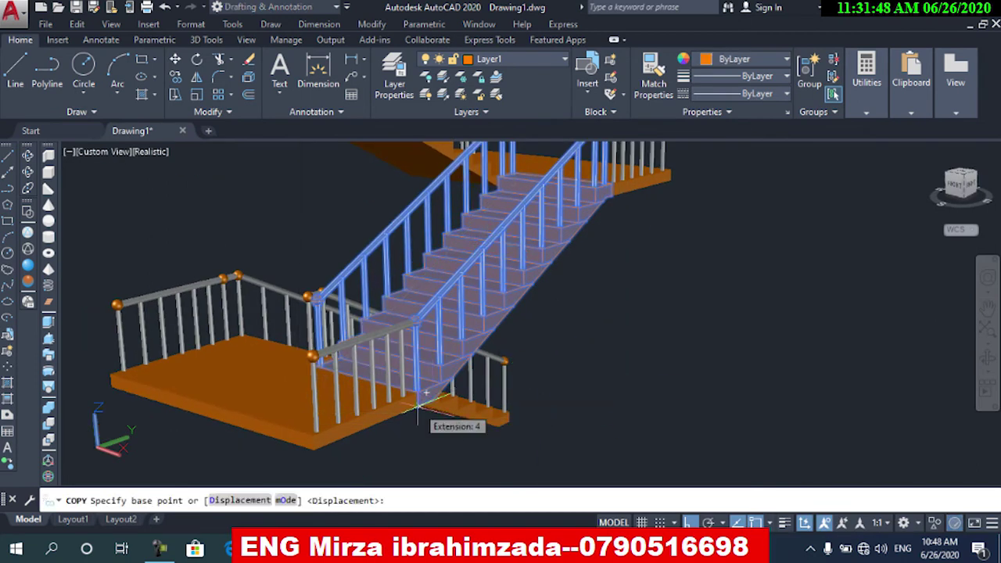
scroll(422, 404, "up", 3)
left_click(342, 465)
scroll(342, 462, "down", 6)
middle_click_drag(333, 327, 333, 414)
left_click(323, 294)
key("Escape")
Step: Move the copied fourth flight so that its bottom step meets the third landing's edge
middle_click_drag(325, 301, 501, 286, "shift")
left_click(512, 251)
scroll(531, 315, "up", 4)
type("m")
key("Return")
scroll(618, 243, "up", 4)
middle_click_drag(628, 288, 675, 304)
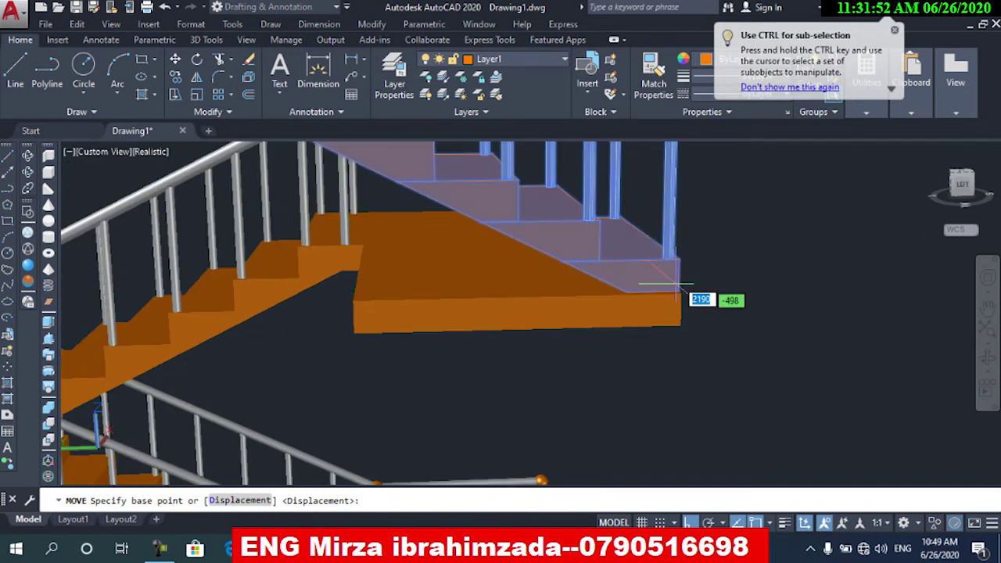
left_click(678, 262)
left_click(356, 295)
Step: Copy both railings of the first landing up to the third landing
scroll(409, 325, "down", 3)
middle_click_drag(409, 335, 252, 344, "shift")
scroll(254, 348, "down", 3)
middle_click_drag(234, 415, 340, 330)
key("Return")
scroll(509, 336, "up", 4)
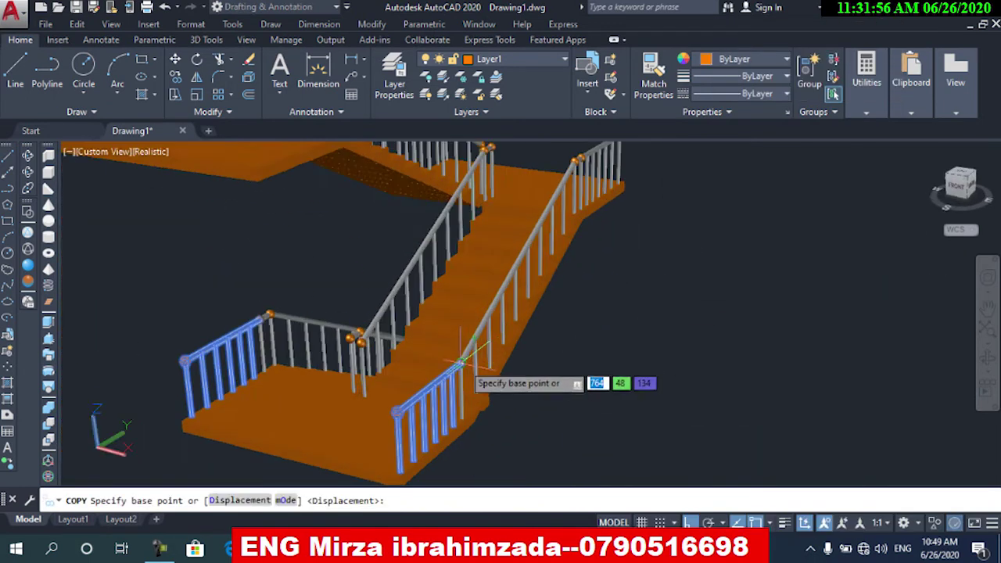
left_click(463, 364)
middle_click_drag(435, 188, 430, 385)
left_click(332, 320)
key("Return")
Step: Open the materials browser
scroll(537, 302, "down", 3)
middle_click_drag(538, 303, 450, 325, "shift")
scroll(454, 313, "up", 3)
middle_click_drag(458, 302, 355, 258)
scroll(422, 223, "down", 3)
scroll(354, 258, "up", 3)
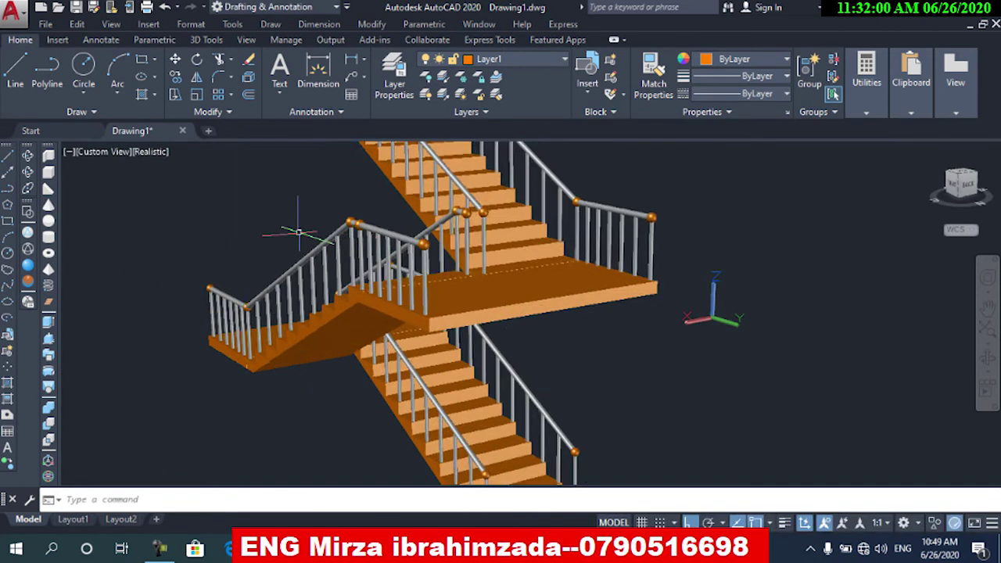
middle_click_drag(740, 383, 654, 368)
type("MATER")
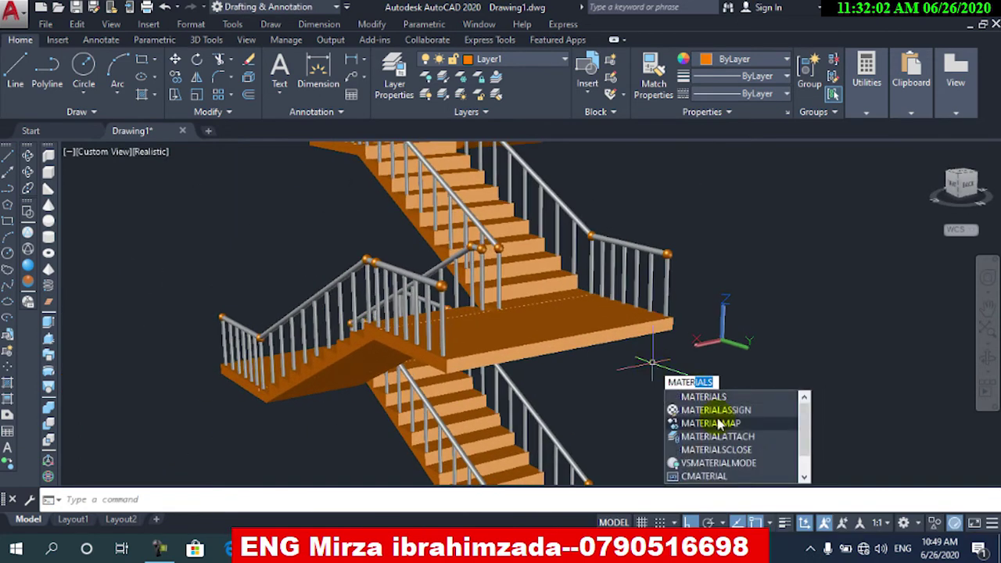
key("Return")
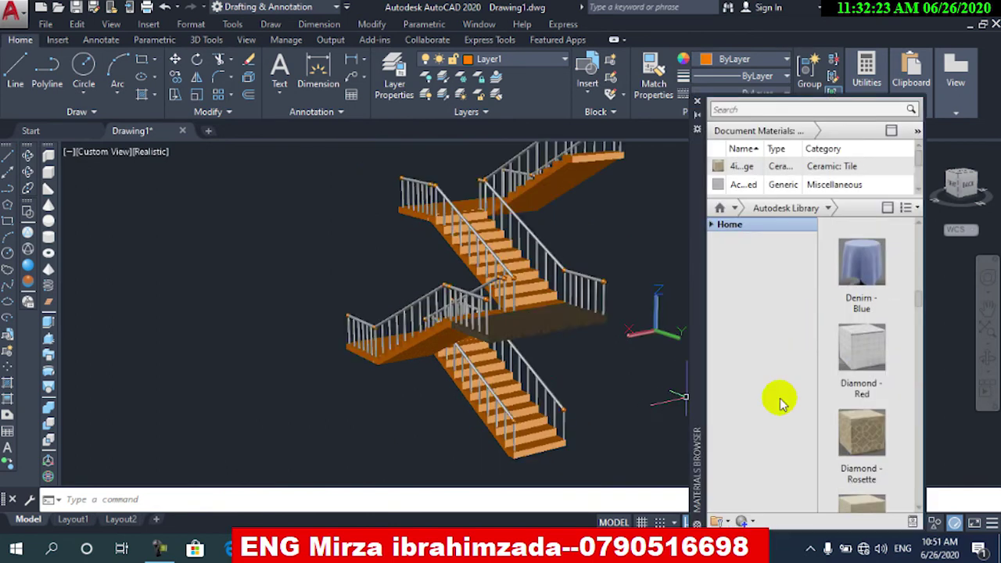
Step: Apply the Flemish Diagonal material from the Autodesk library to the staircase's landings
middle_click_drag(580, 371, 603, 427, "shift")
scroll(883, 434, "down", 15)
left_click_drag(864, 383, 559, 384)
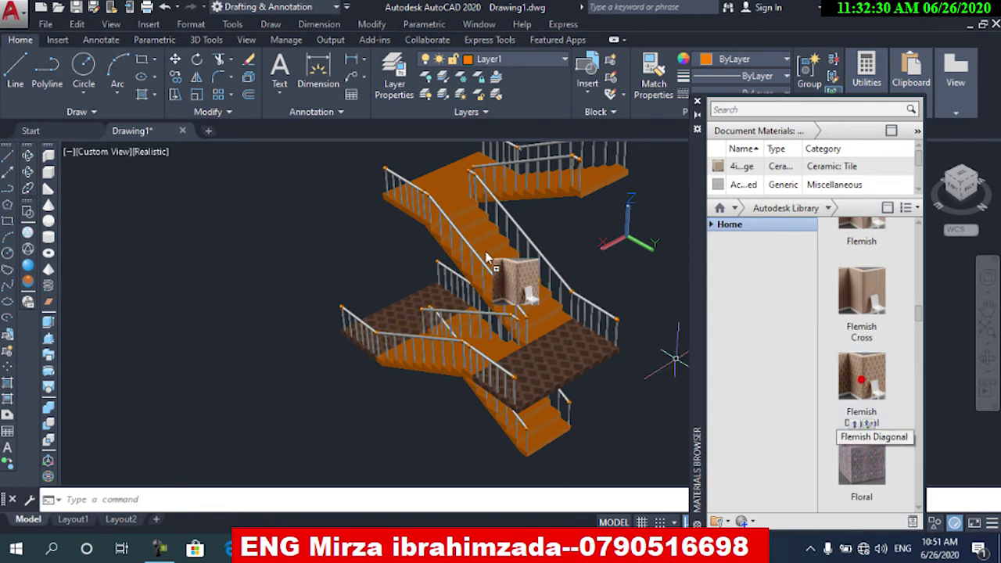
left_click_drag(862, 382, 452, 201)
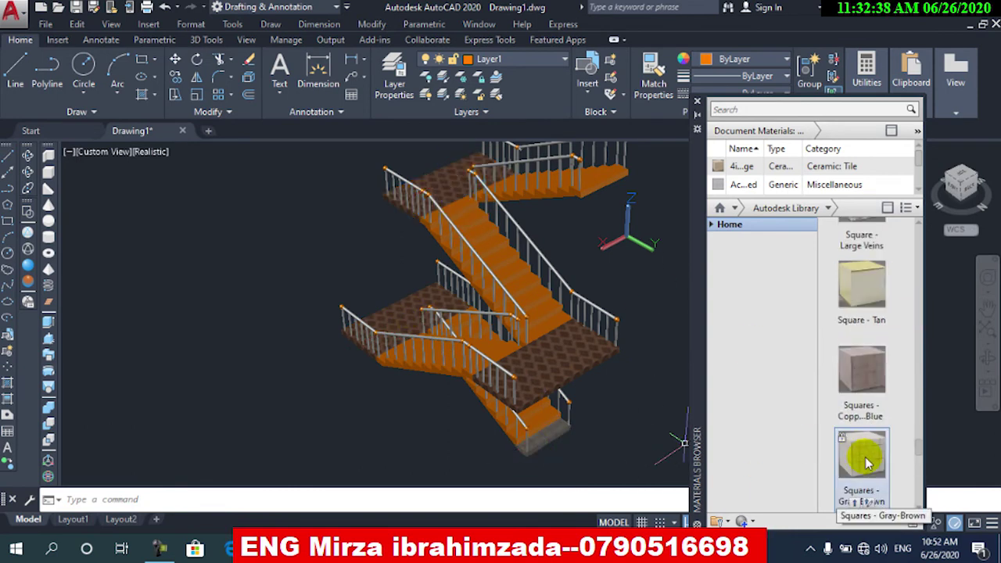
Step: Apply the Squares - Gray-Brown material to all steps of the first flight
scroll(540, 422, "up", 3)
middle_click_drag(527, 407, 513, 321)
middle_click_drag(540, 375, 504, 334, "shift")
left_click_drag(862, 457, 559, 402)
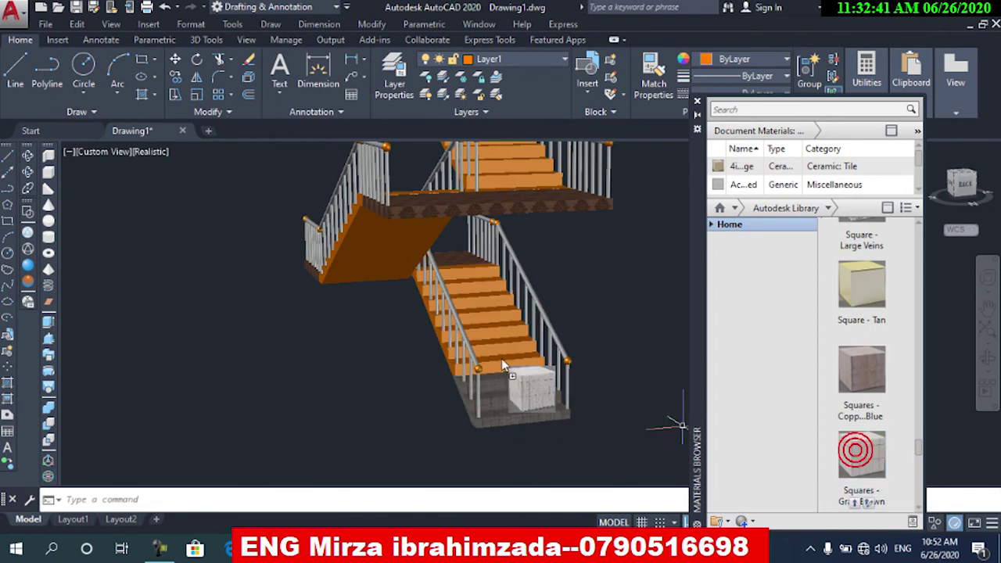
left_click_drag(507, 356, 457, 272)
Step: Ungroup the second flight from its railings and split its steps into separate solids
left_click(371, 244)
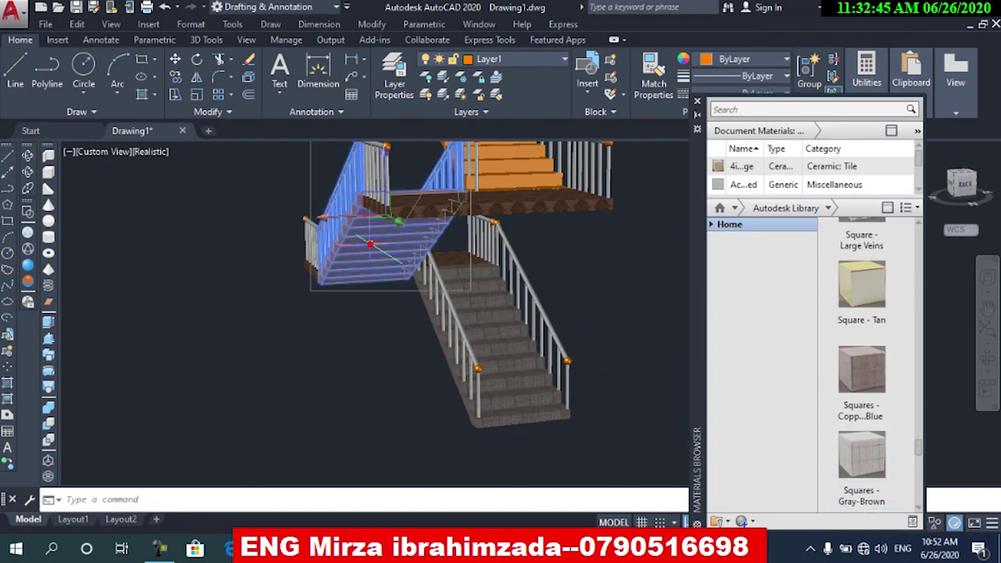
left_click(833, 64)
middle_click_drag(377, 264, 607, 376, "shift")
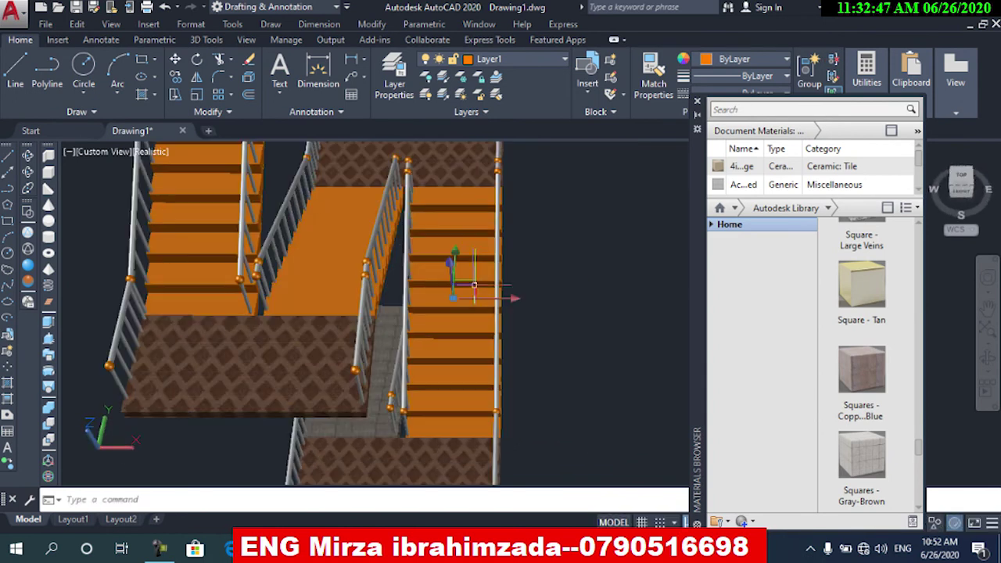
left_click(461, 243, "ctrl")
left_click(458, 270, "ctrl")
left_click(455, 297, "ctrl")
left_click(450, 324, "ctrl")
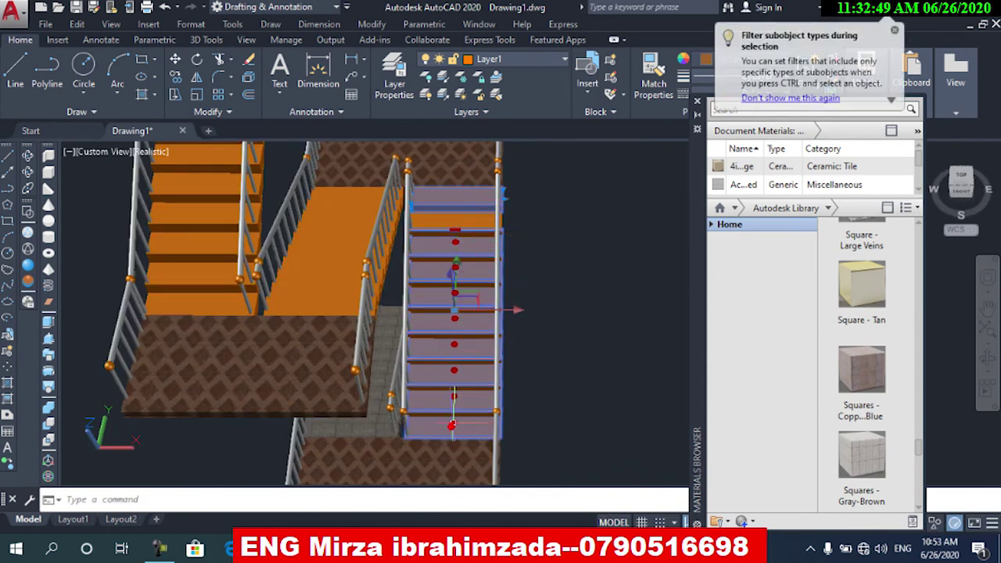
left_click(895, 29)
left_click(832, 59)
Step: Ungroup the steps of the third and fourth flights into separate solids
left_click(362, 199)
left_click(833, 59)
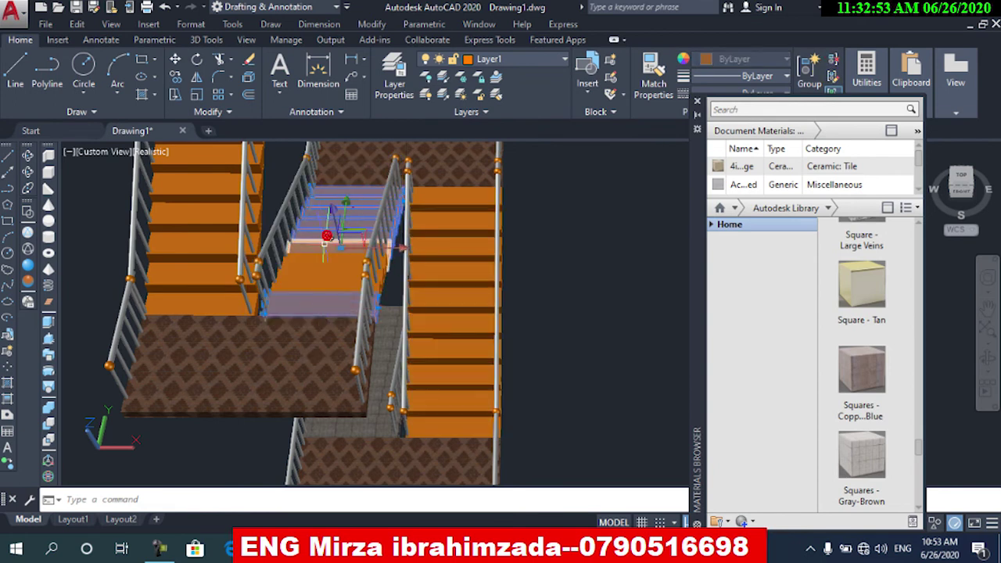
left_click(831, 61)
middle_click_drag(350, 220, 482, 334)
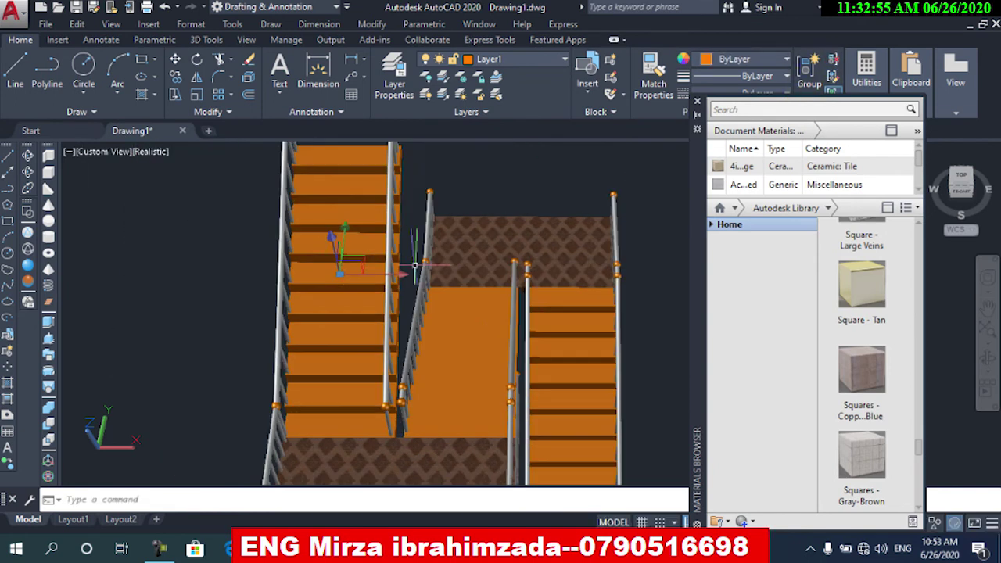
left_click_drag(351, 193, 350, 301)
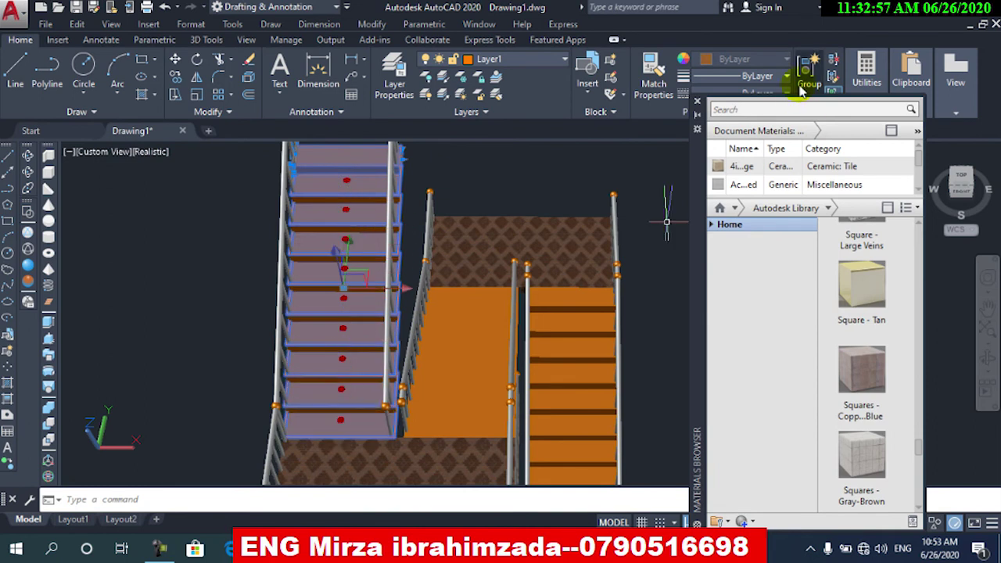
Step: Apply the Squares - Gray-Brown material to each step of the second flight
left_click_drag(856, 496, 579, 409)
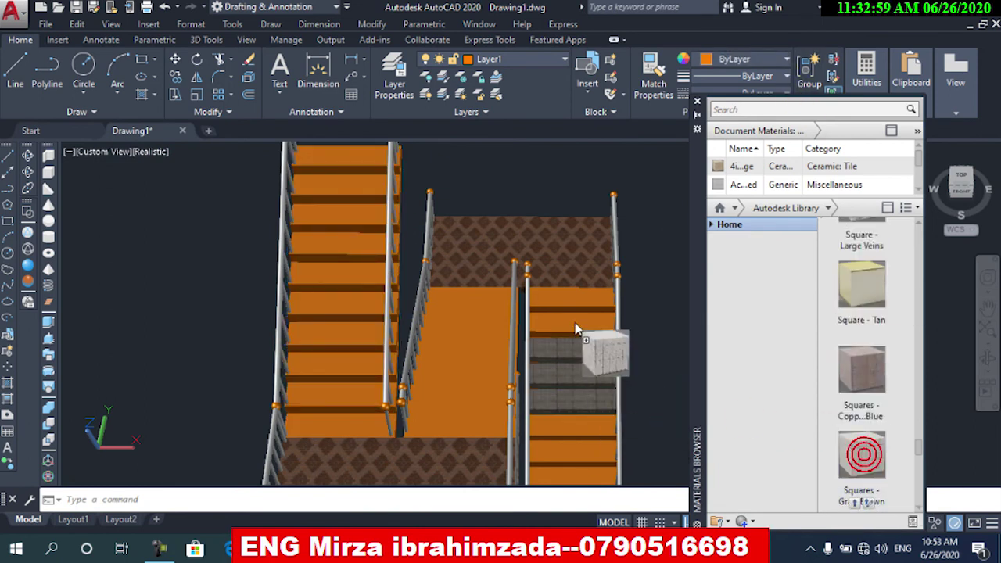
left_click_drag(866, 457, 577, 451)
middle_click_drag(592, 468, 570, 352)
left_click_drag(861, 454, 568, 383)
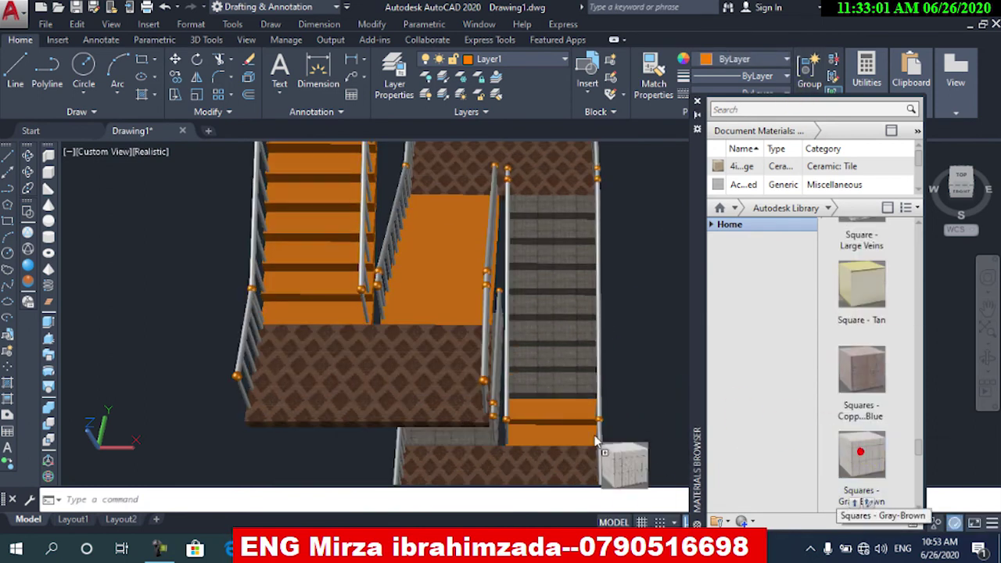
left_click_drag(845, 455, 552, 435)
Step: Apply the Squares - Gray-Brown material to each step of the third flight
left_click(74, 103)
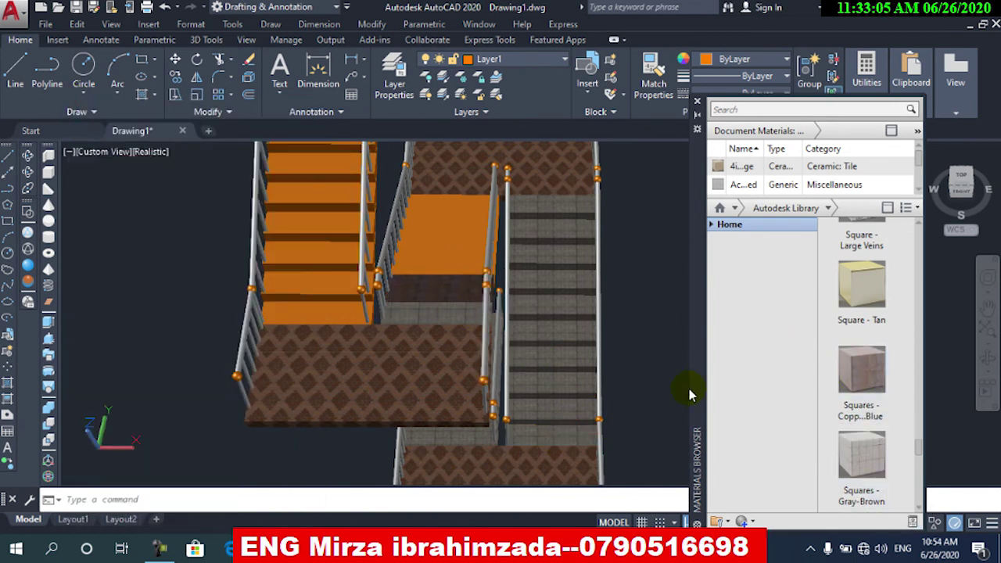
left_click_drag(458, 291, 456, 281)
middle_click_drag(454, 273, 530, 361, "shift")
left_click_drag(465, 330, 466, 333)
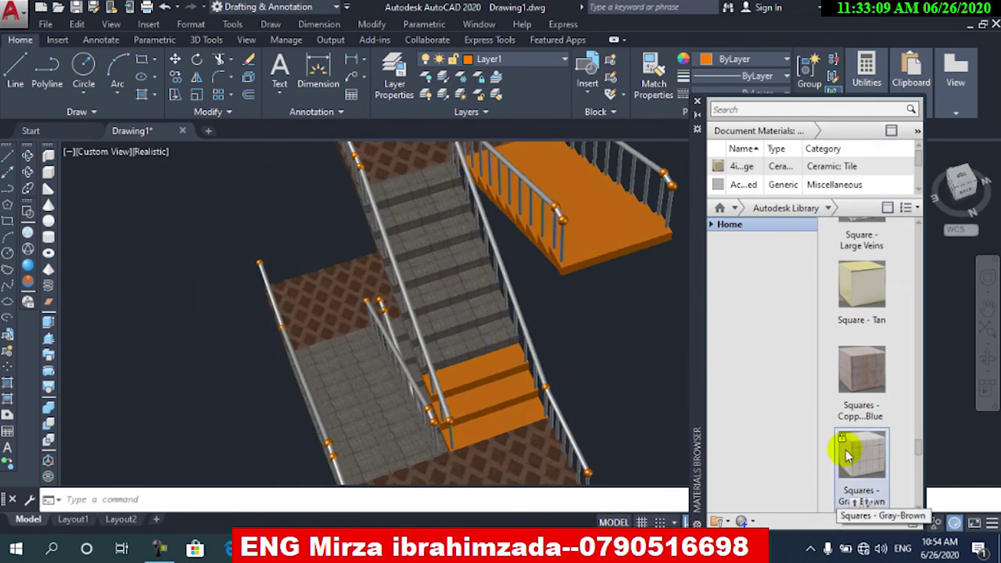
left_click_drag(508, 420, 506, 418)
Step: Apply the Squares - Gray-Brown material to the fourth flight's steps and close the materials browser
middle_click_drag(468, 330, 461, 399, "shift")
left_click_drag(867, 455, 542, 198)
left_click_drag(550, 286, 552, 288)
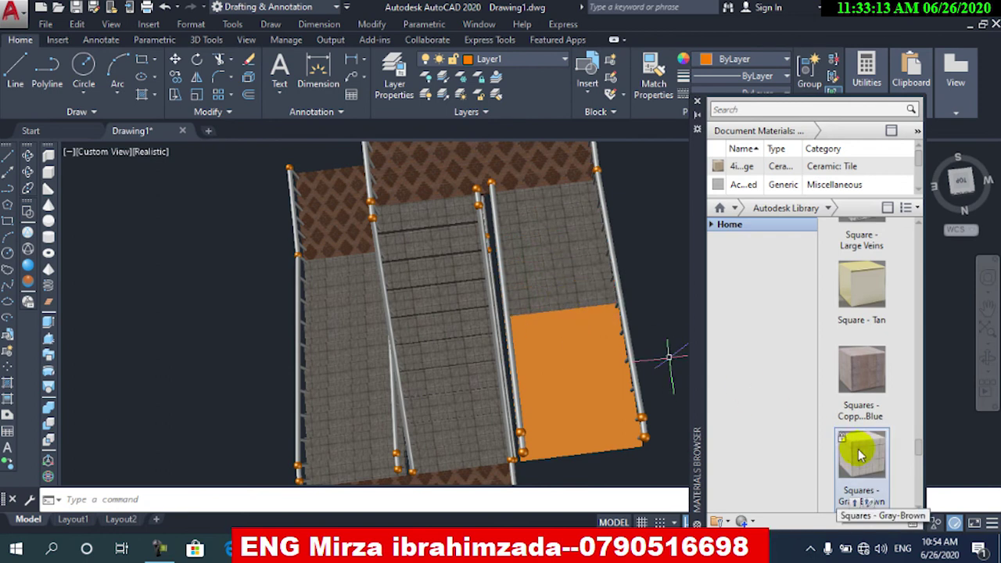
left_click_drag(867, 462, 602, 435)
middle_click_drag(602, 435, 530, 301, "shift")
left_click(698, 102)
Step: Examine the finished staircase, its landings and railings from all sides with a continuous orbit
scroll(519, 288, "up", 2)
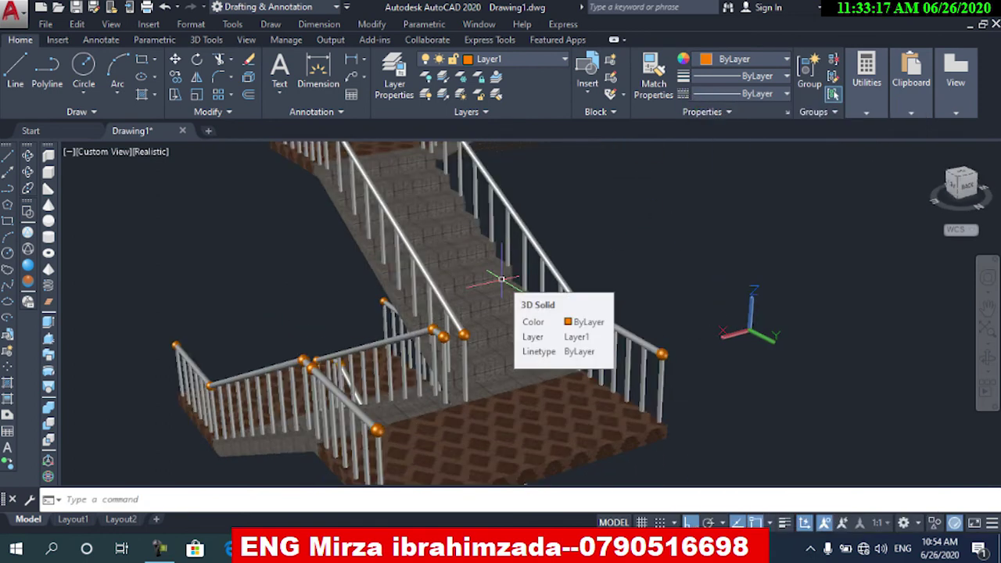
scroll(335, 332, "down", 3)
middle_click_drag(320, 331, 420, 330)
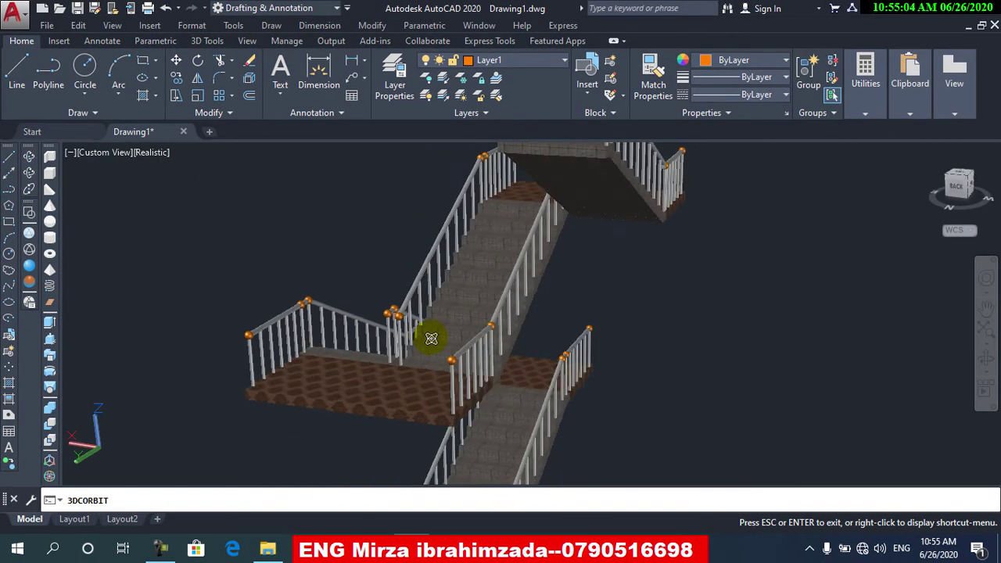
left_click_drag(429, 340, 260, 327)
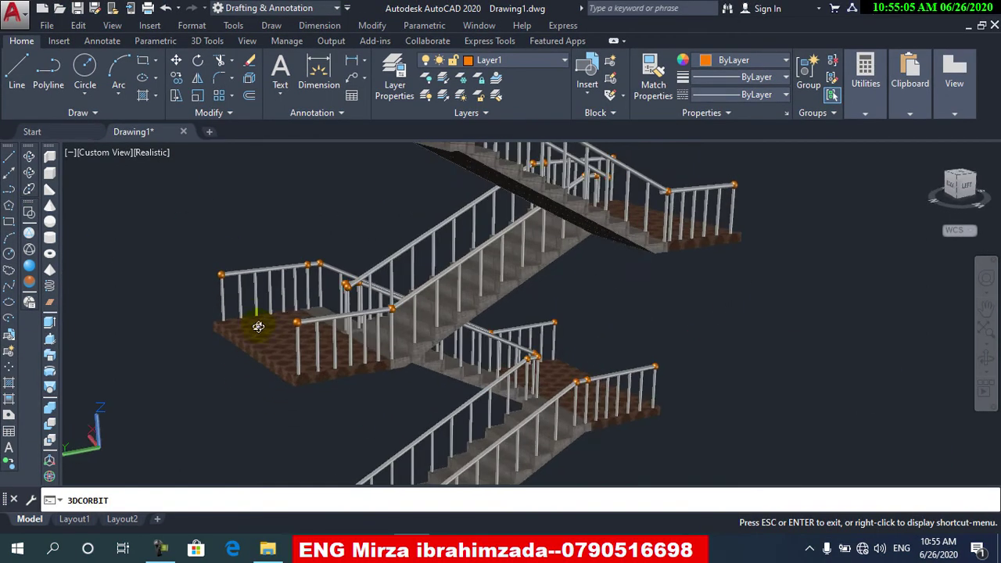